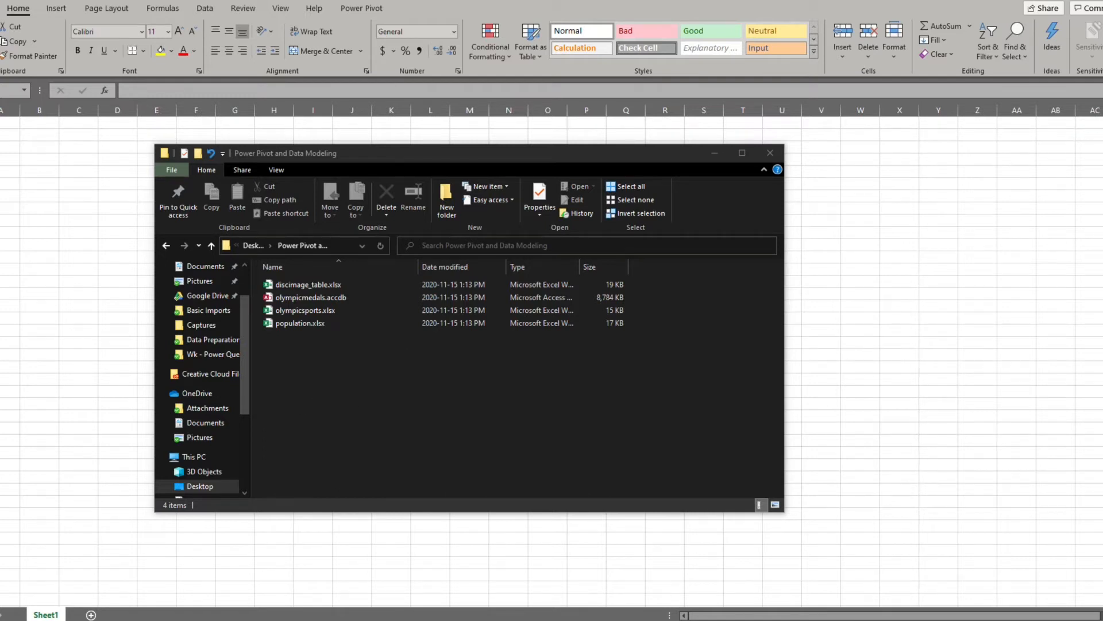
Close the folder window and connect to the Access database olympicmedals.accdb in the Desktop folder Power Pivot and Data Modeling.
{"action": "key", "text": "alt+F4"}
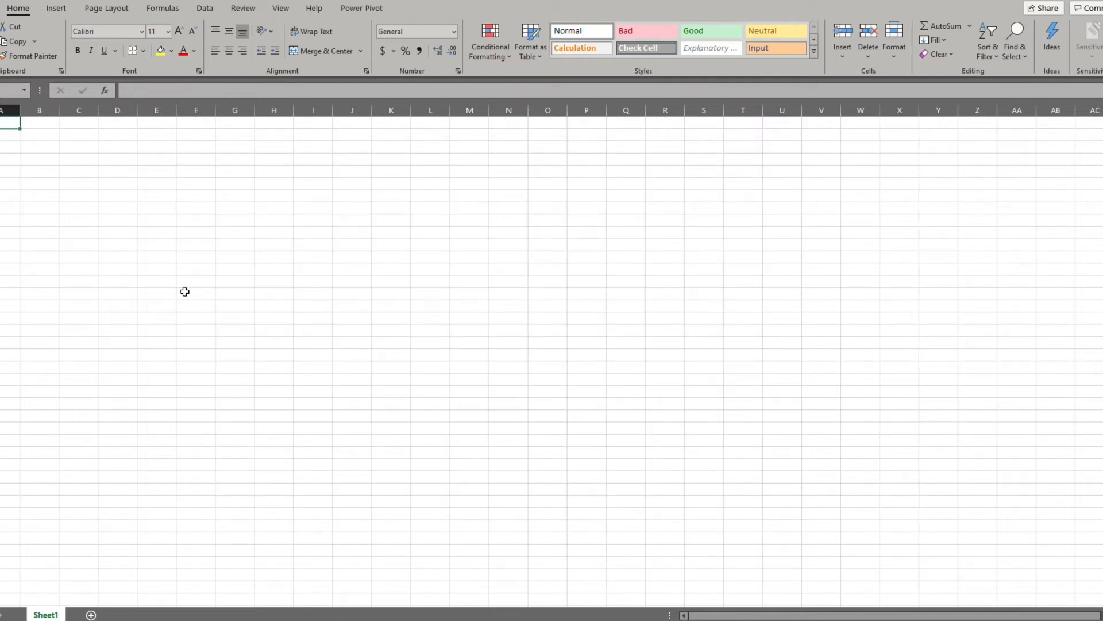
{"action": "left_click", "coordinate": [200, 254]}
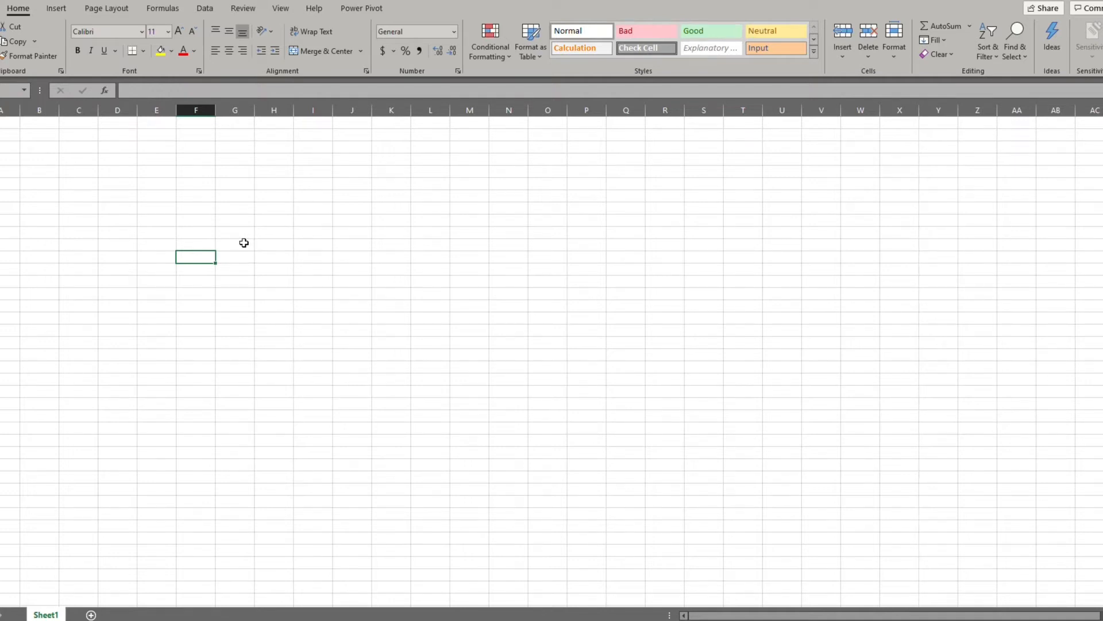
{"action": "left_click", "coordinate": [211, 15]}
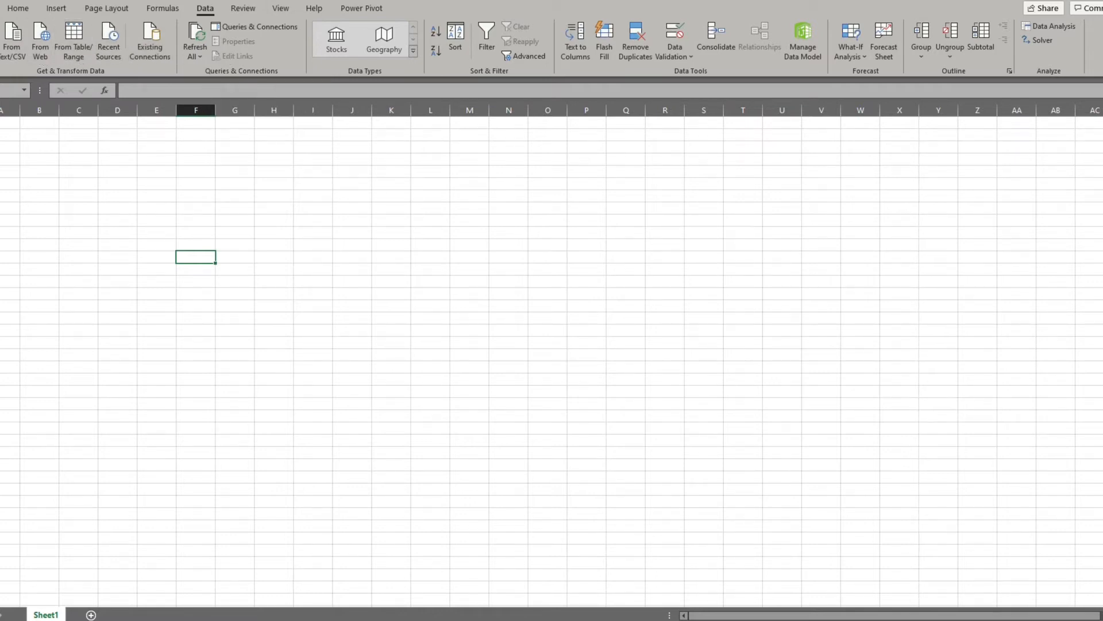
{"action": "left_click", "coordinate": [0, 46]}
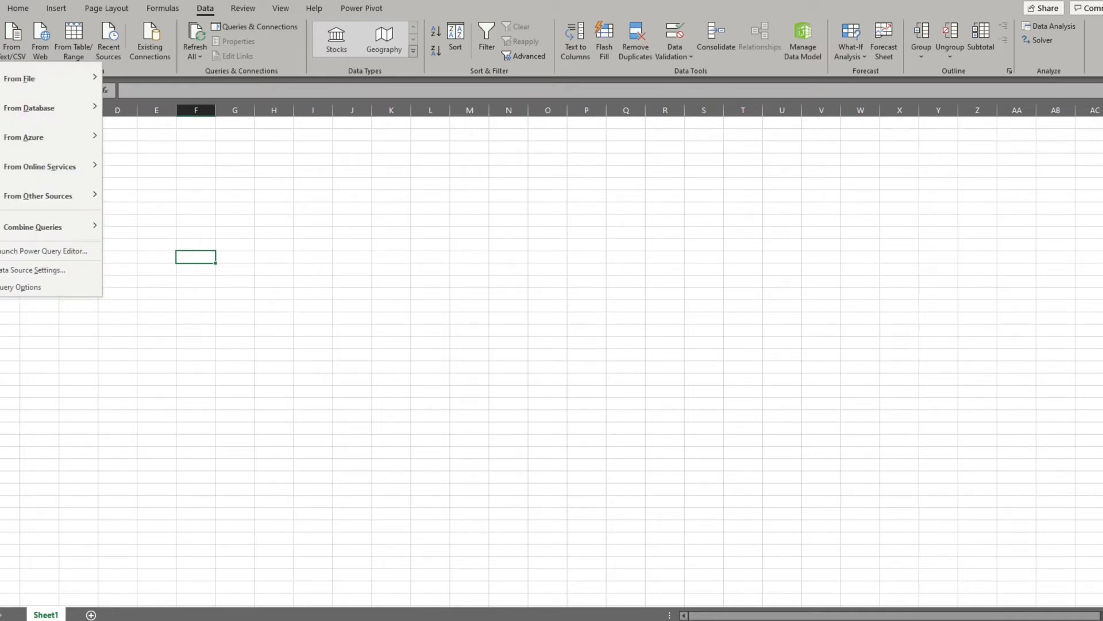
{"action": "mouse_move", "coordinate": [37, 110]}
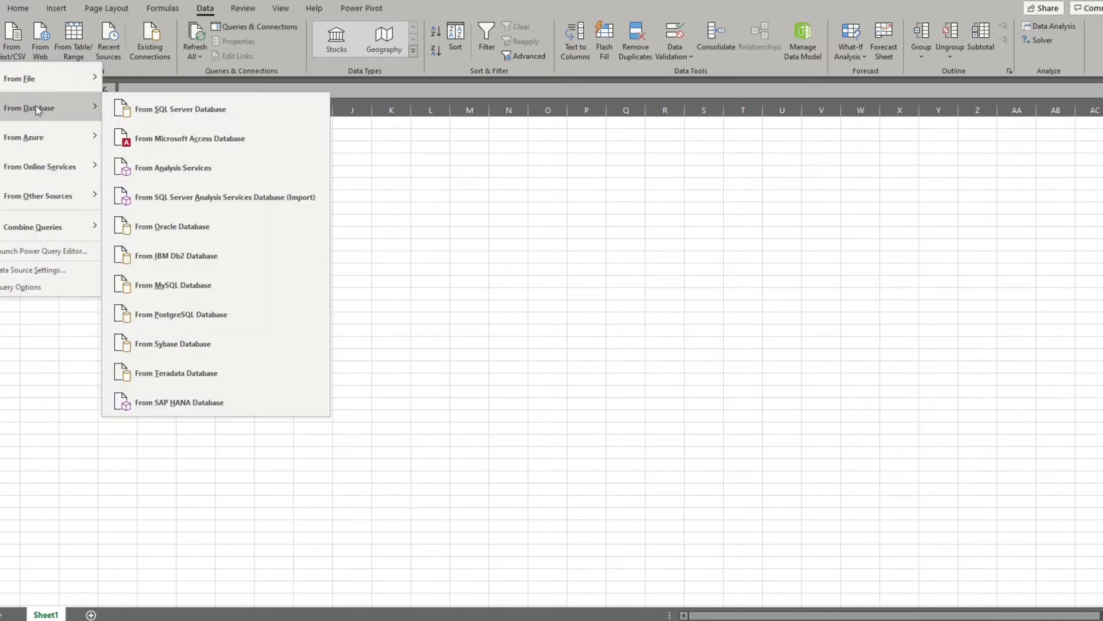
{"action": "left_click", "coordinate": [217, 144]}
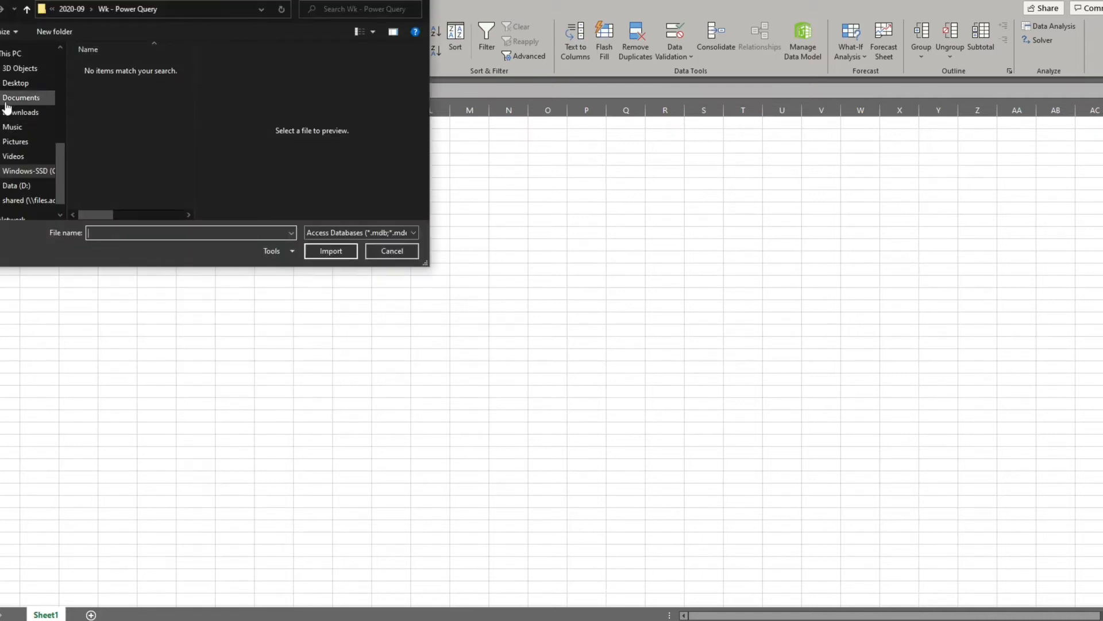
{"action": "left_click", "coordinate": [15, 83]}
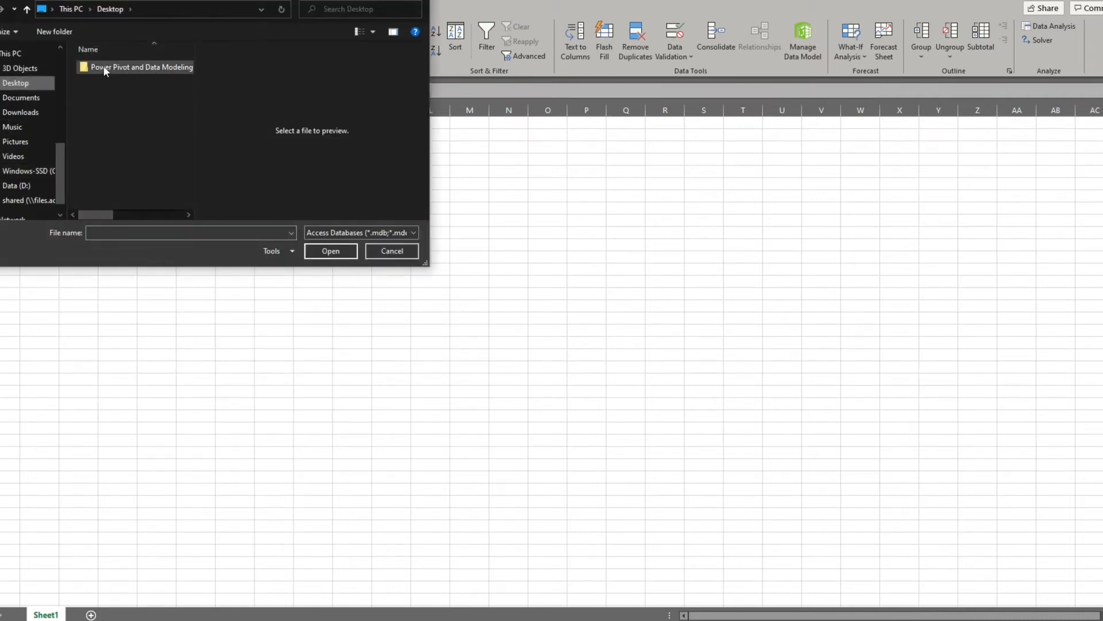
{"action": "double_click", "coordinate": [106, 70]}
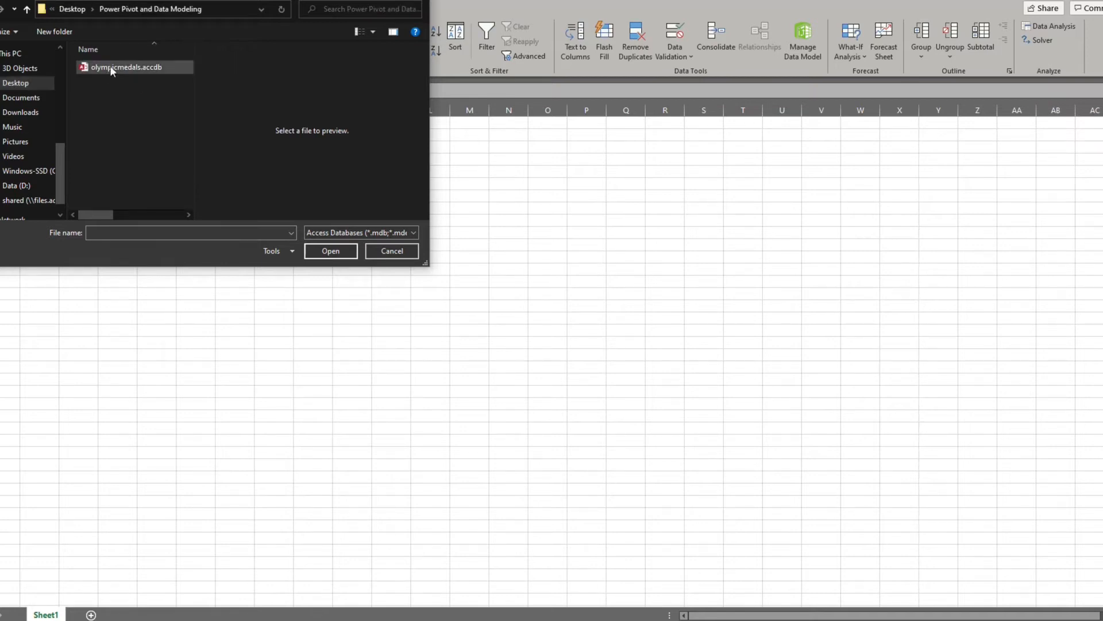
{"action": "left_click", "coordinate": [112, 70]}
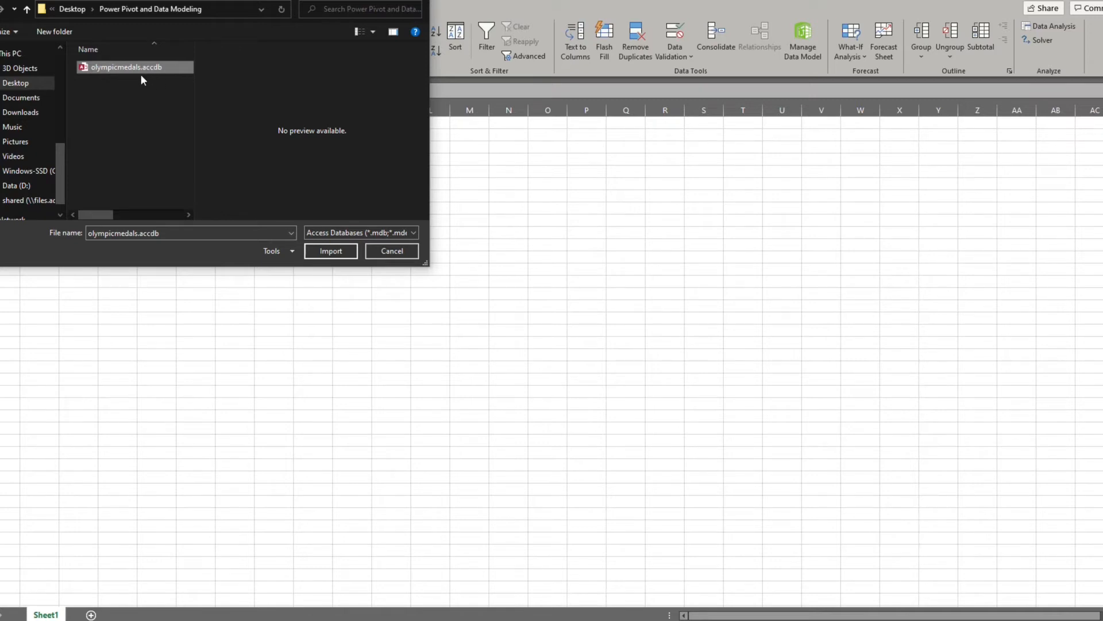
{"action": "left_click", "coordinate": [322, 253]}
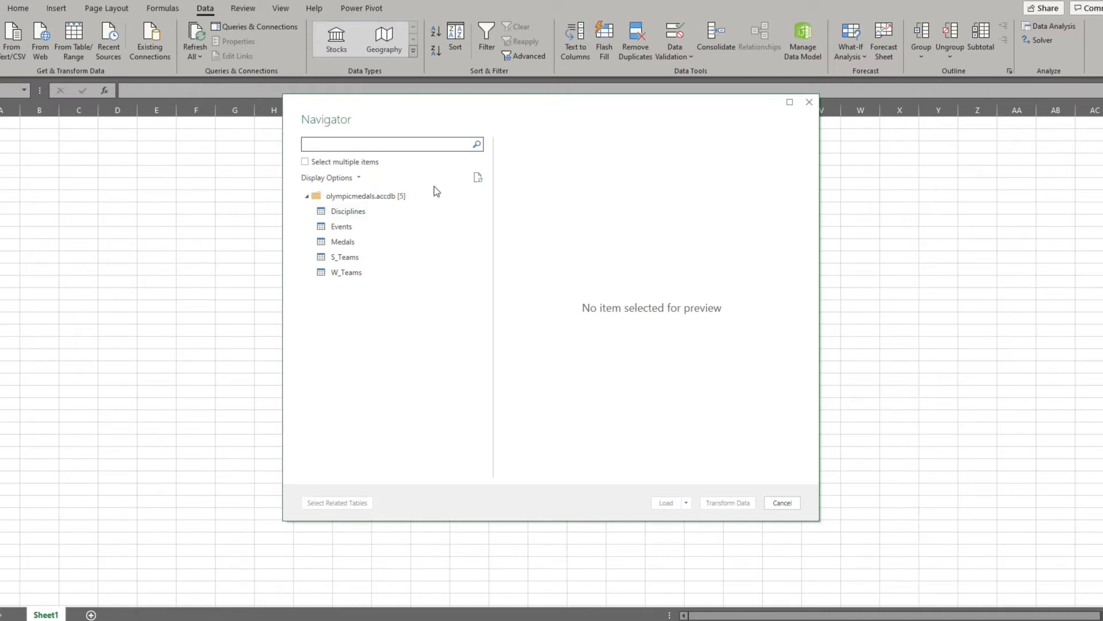
Enable selection of multiple items and select the Disciplines, Events, Medals, S_Teams and W_Teams tables for import.
{"action": "left_click", "coordinate": [307, 198]}
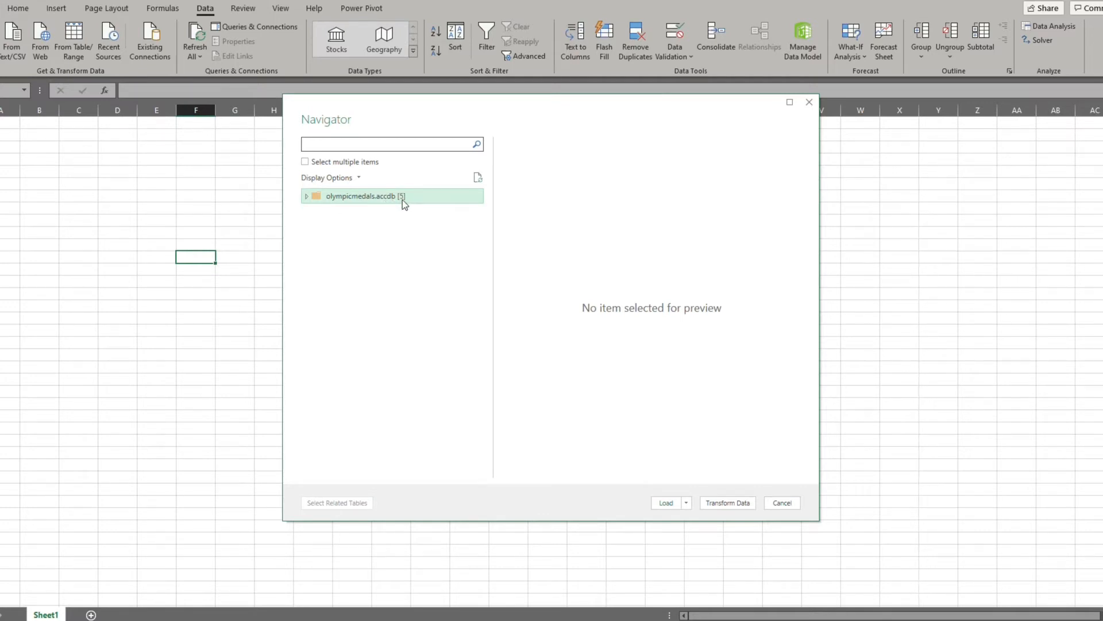
{"action": "left_click", "coordinate": [307, 197]}
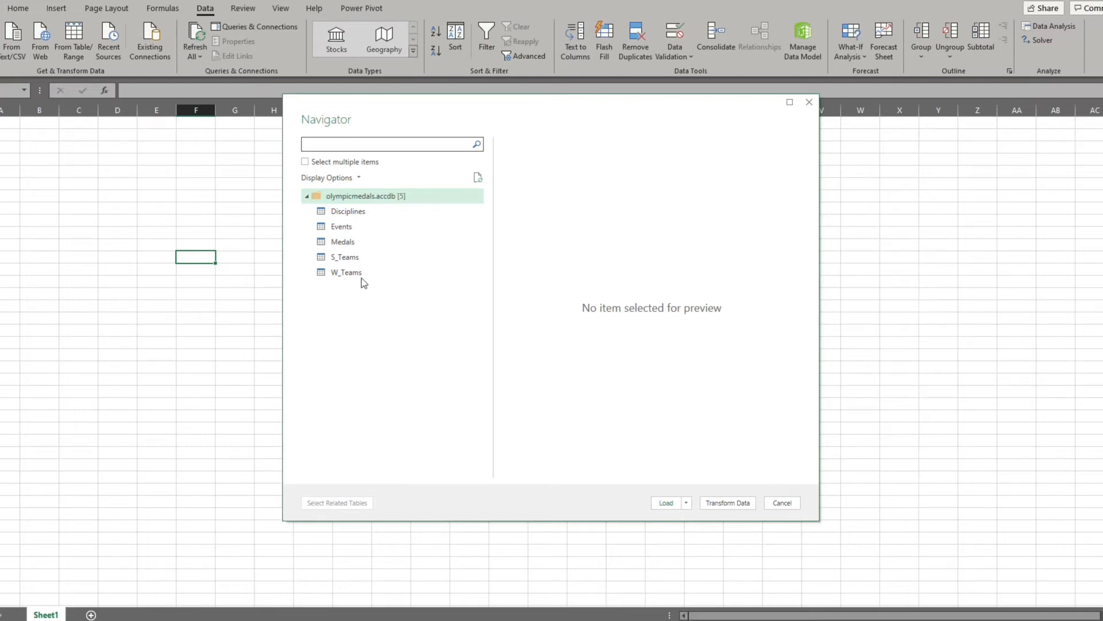
{"action": "left_click", "coordinate": [305, 163]}
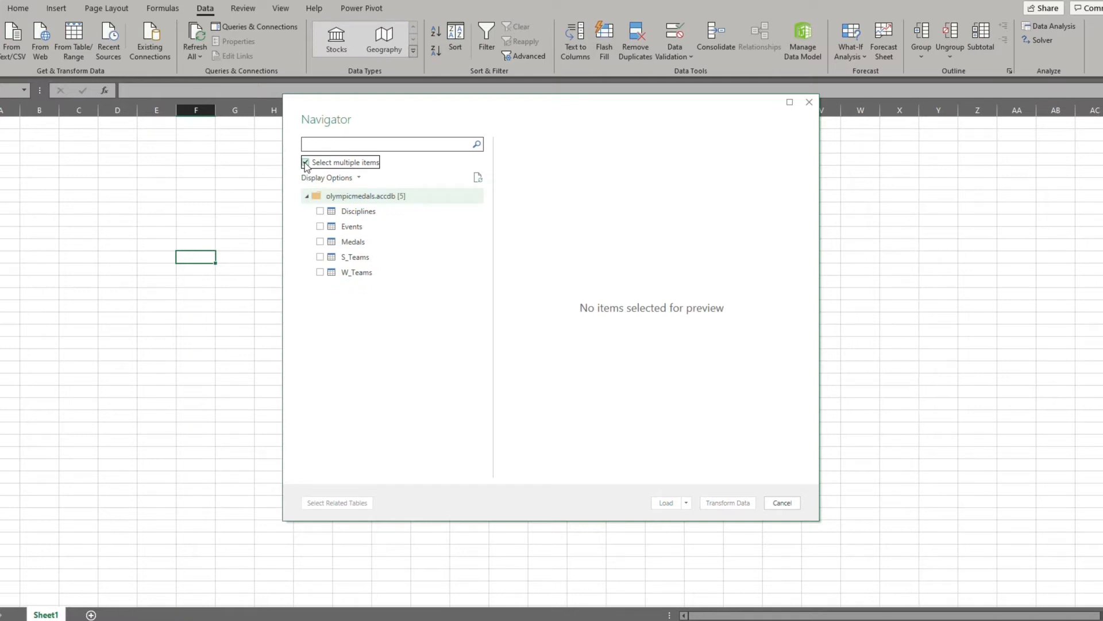
{"action": "left_click", "coordinate": [320, 211]}
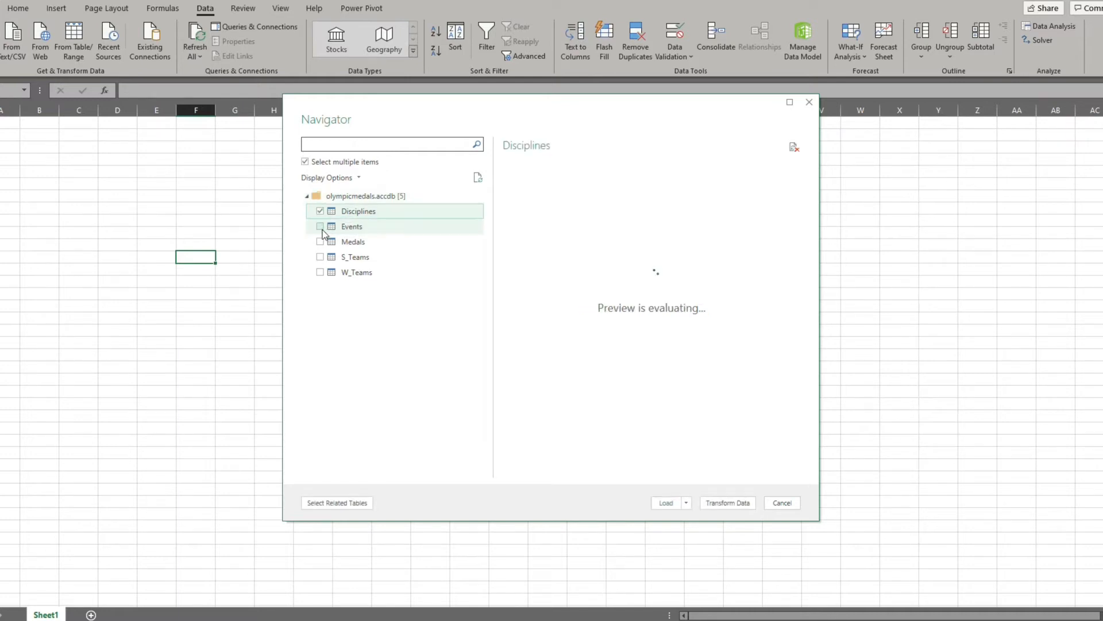
{"action": "left_click", "coordinate": [320, 227]}
{"action": "left_click", "coordinate": [320, 241]}
{"action": "left_click", "coordinate": [320, 257]}
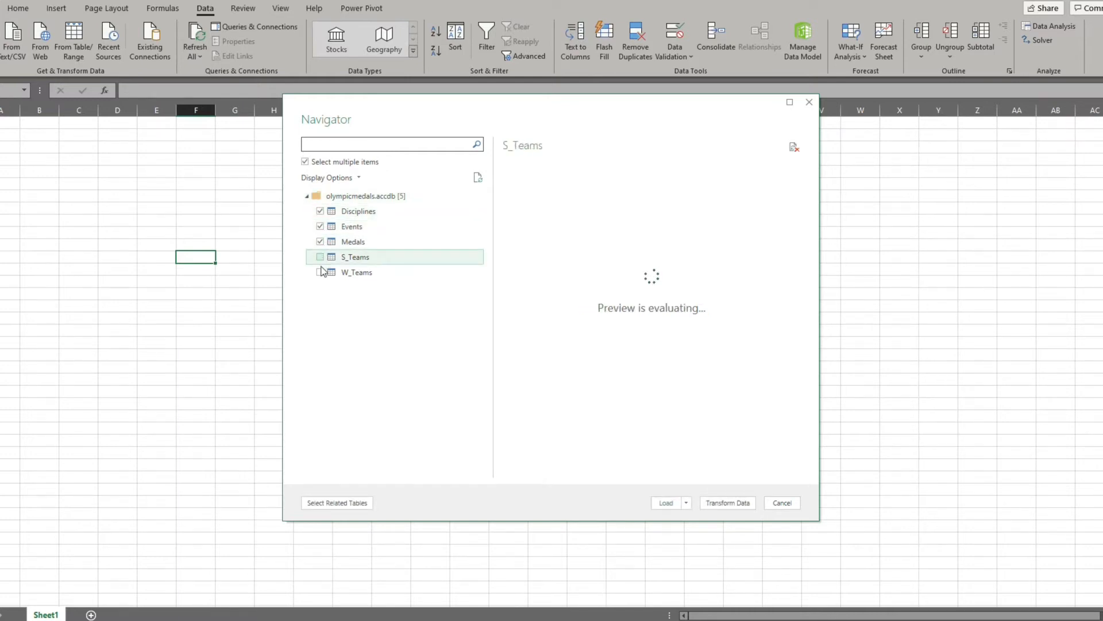
{"action": "left_click", "coordinate": [320, 273]}
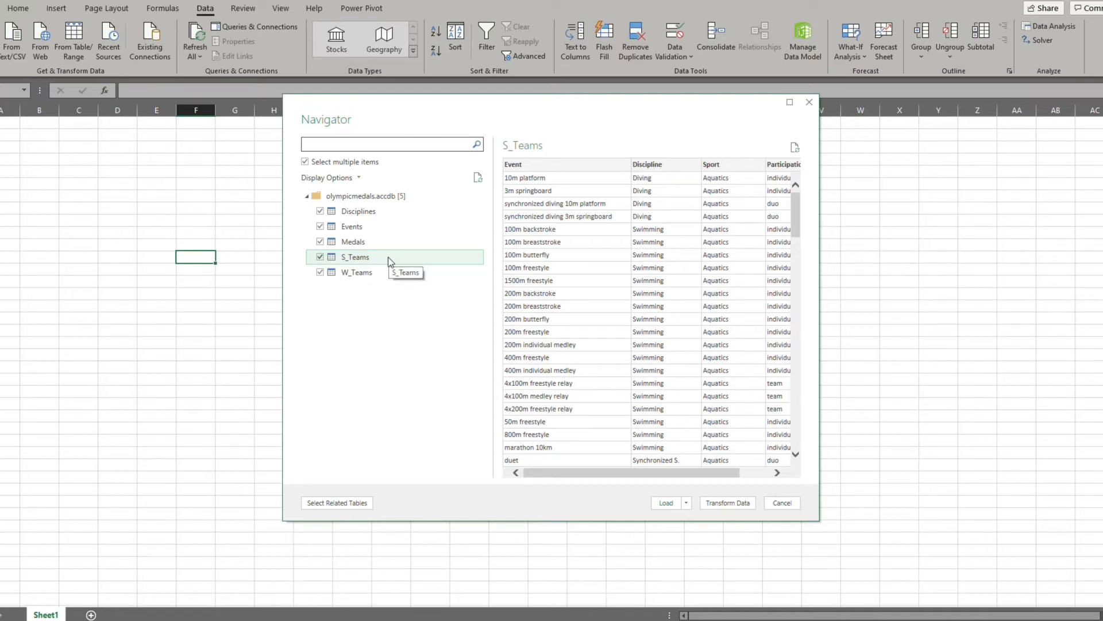
Preview the Disciplines, Events, Medals and W_Teams tables, and load all the selected tables into the workbook's data model.
{"action": "left_click", "coordinate": [390, 212]}
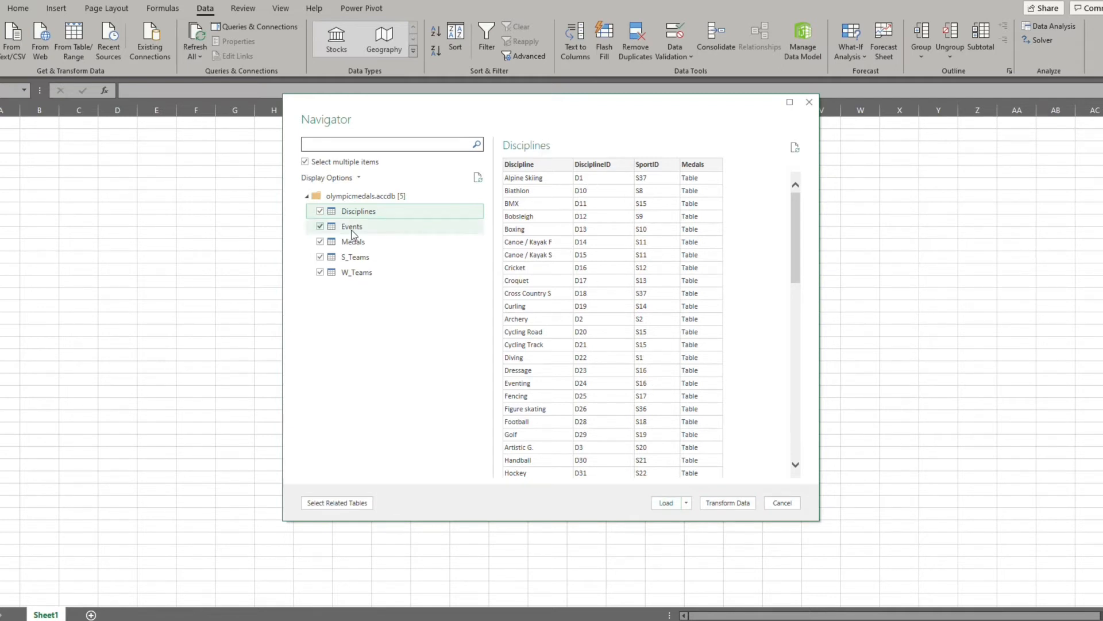
{"action": "left_click", "coordinate": [382, 228]}
{"action": "left_click", "coordinate": [383, 244]}
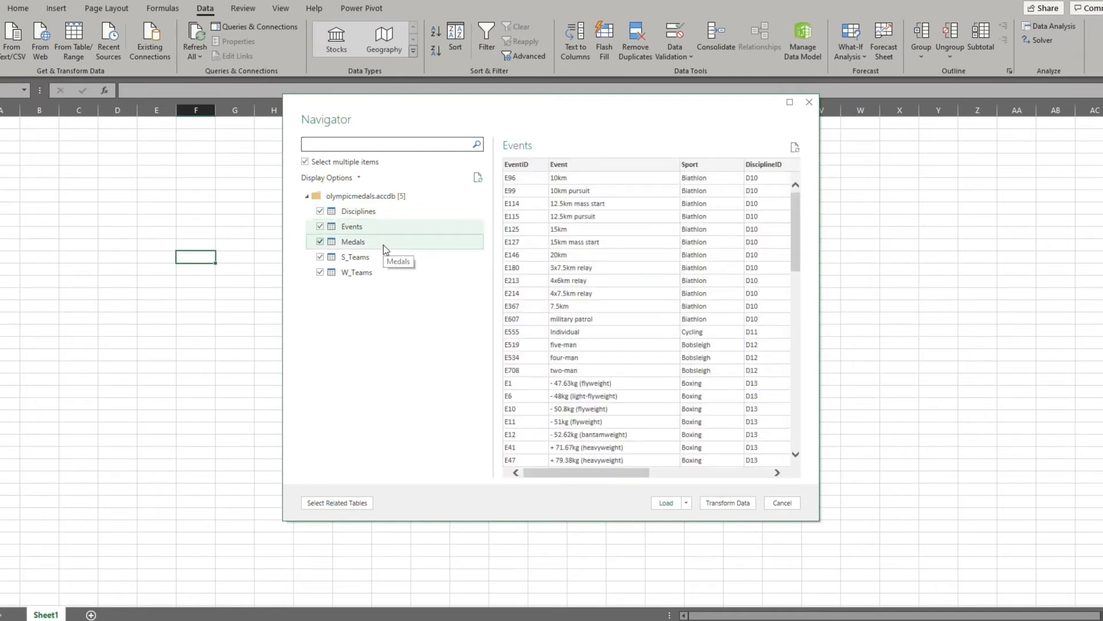
{"action": "left_click", "coordinate": [385, 273]}
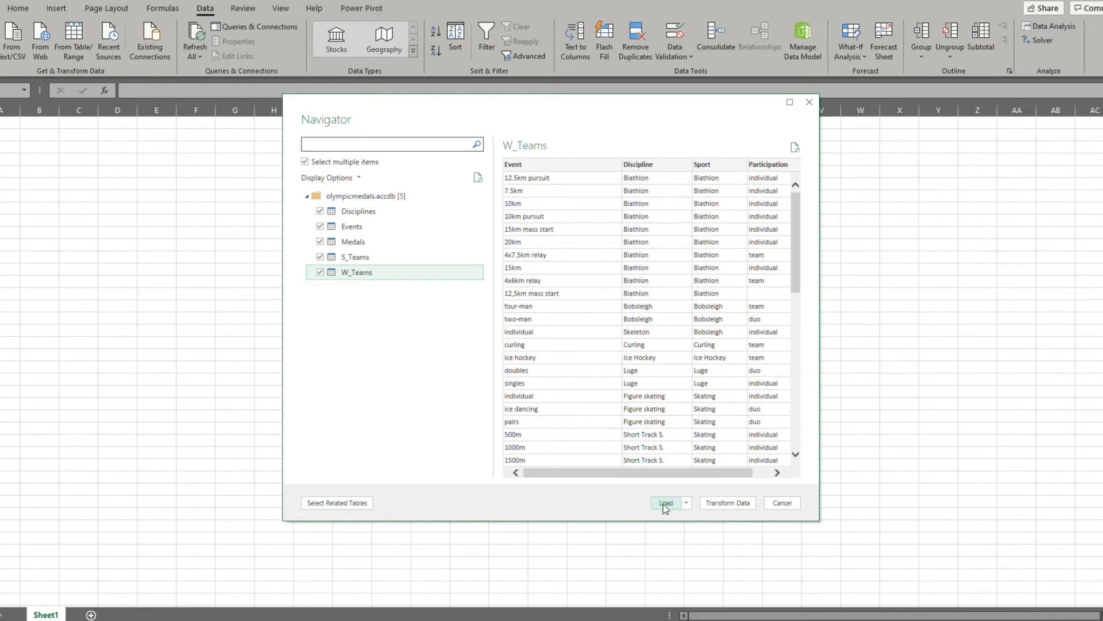
{"action": "left_click", "coordinate": [665, 504]}
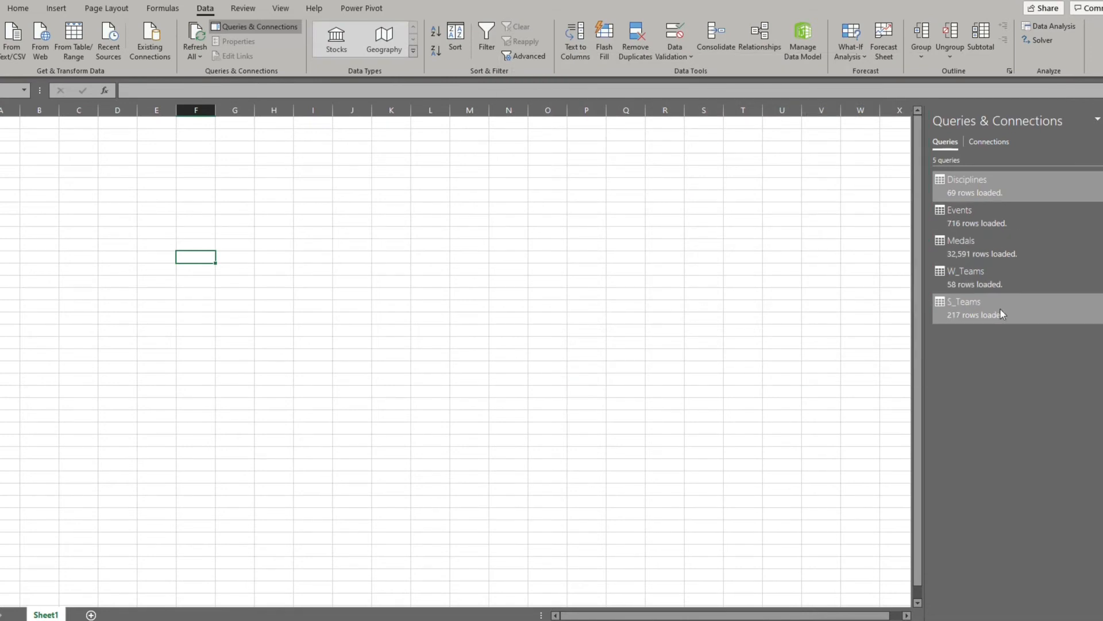
Open the data model in the Power Pivot window and move that window fully into view.
{"action": "mouse_move", "coordinate": [1001, 316]}
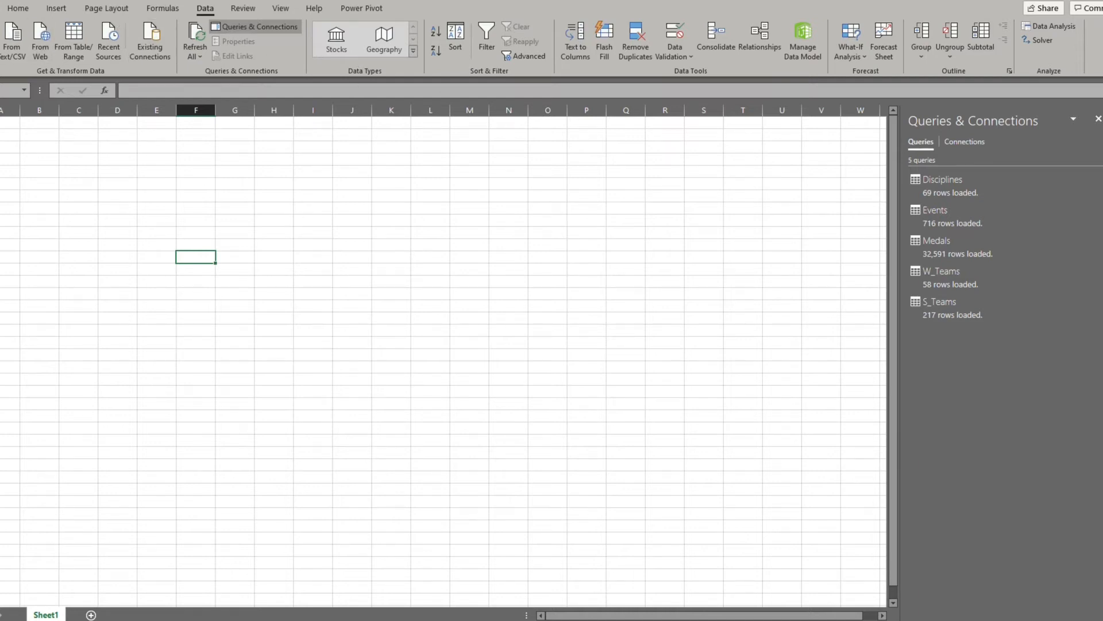
{"action": "left_click", "coordinate": [366, 12]}
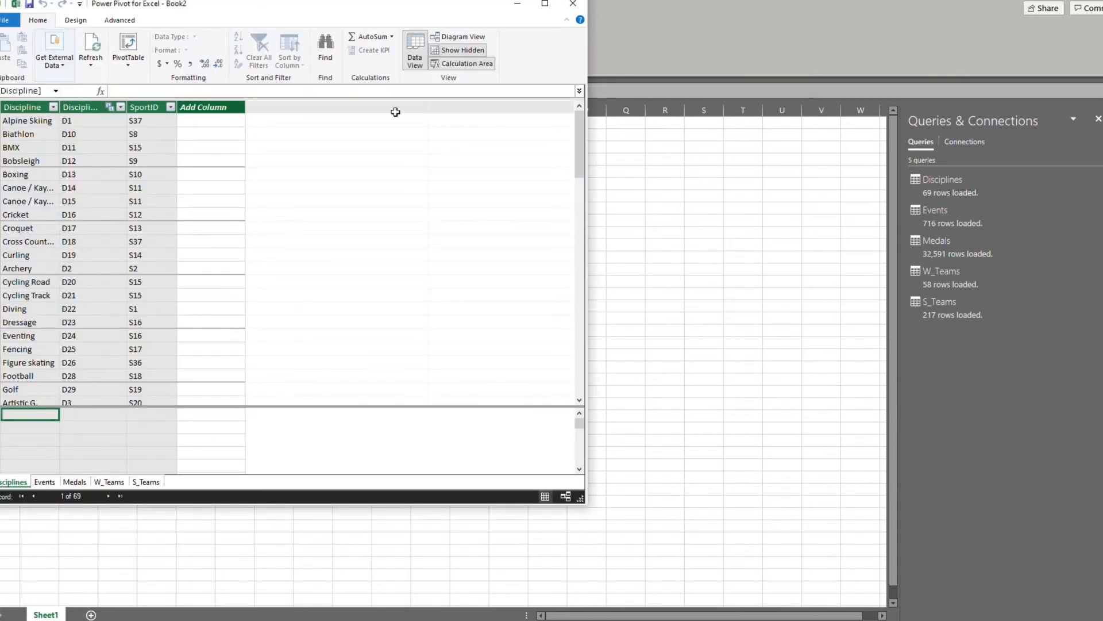
{"action": "left_click_drag", "start_coordinate": [265, 14], "coordinate": [420, 78]}
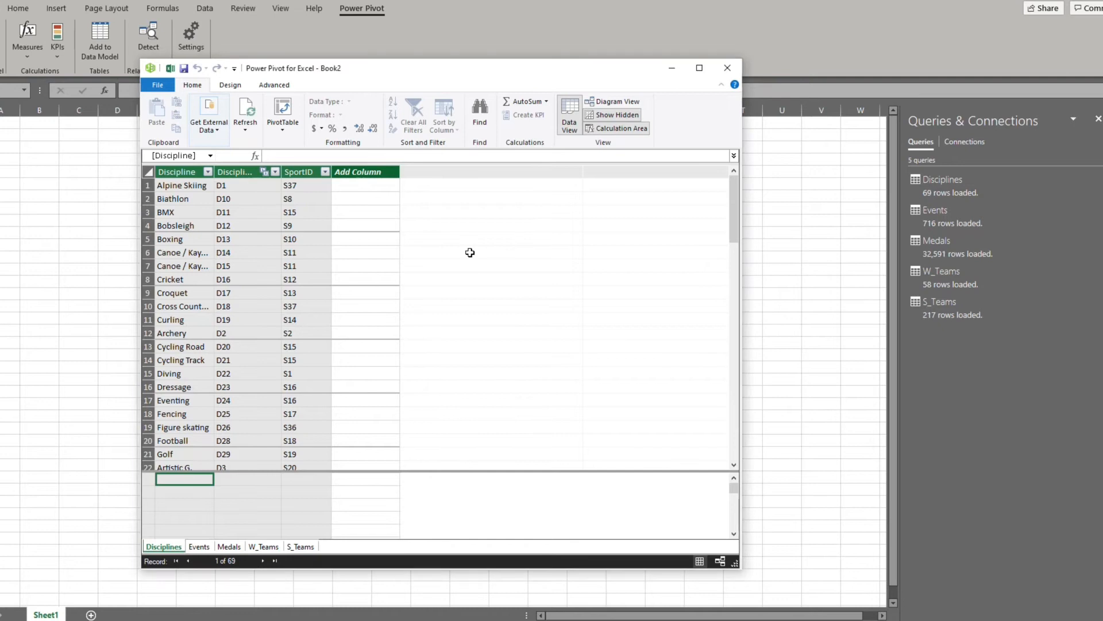
{"action": "left_click", "coordinate": [235, 514]}
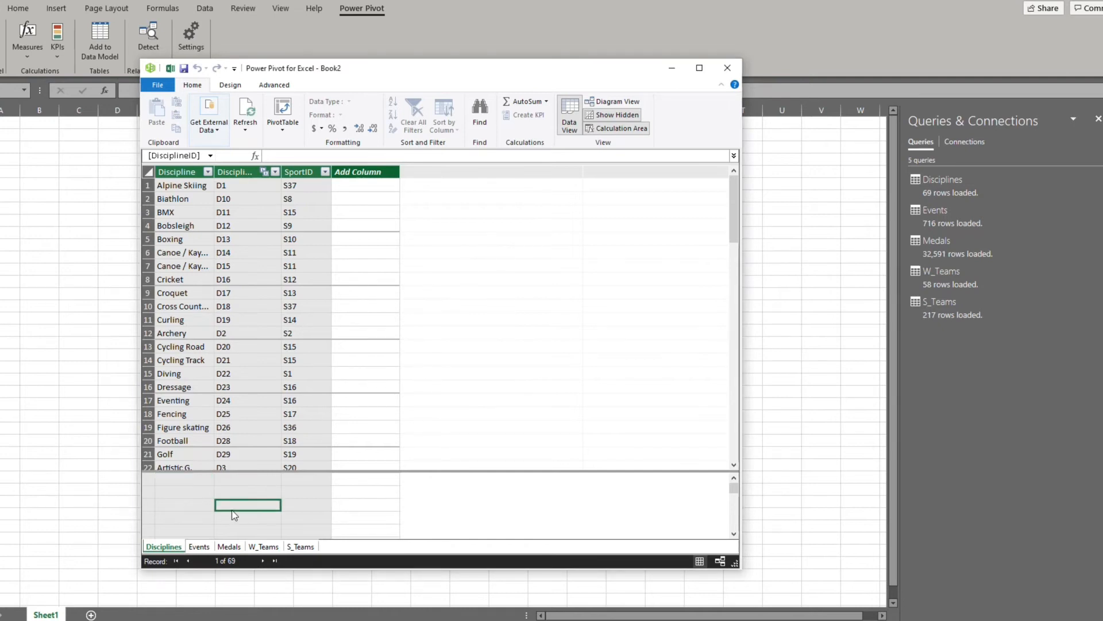
{"action": "left_click", "coordinate": [374, 425]}
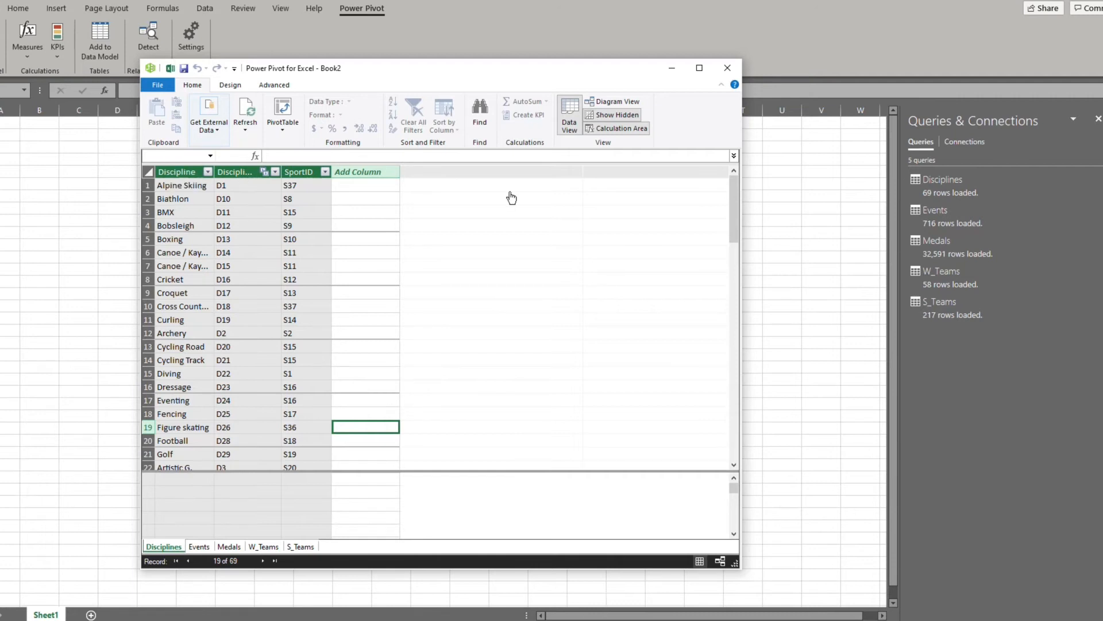
Look through the data of the Events, Medals, W_Teams, S_Teams and Disciplines tables in the data model.
{"action": "left_click", "coordinate": [199, 546]}
{"action": "left_click", "coordinate": [229, 547]}
{"action": "left_click", "coordinate": [264, 547]}
{"action": "left_click", "coordinate": [300, 546]}
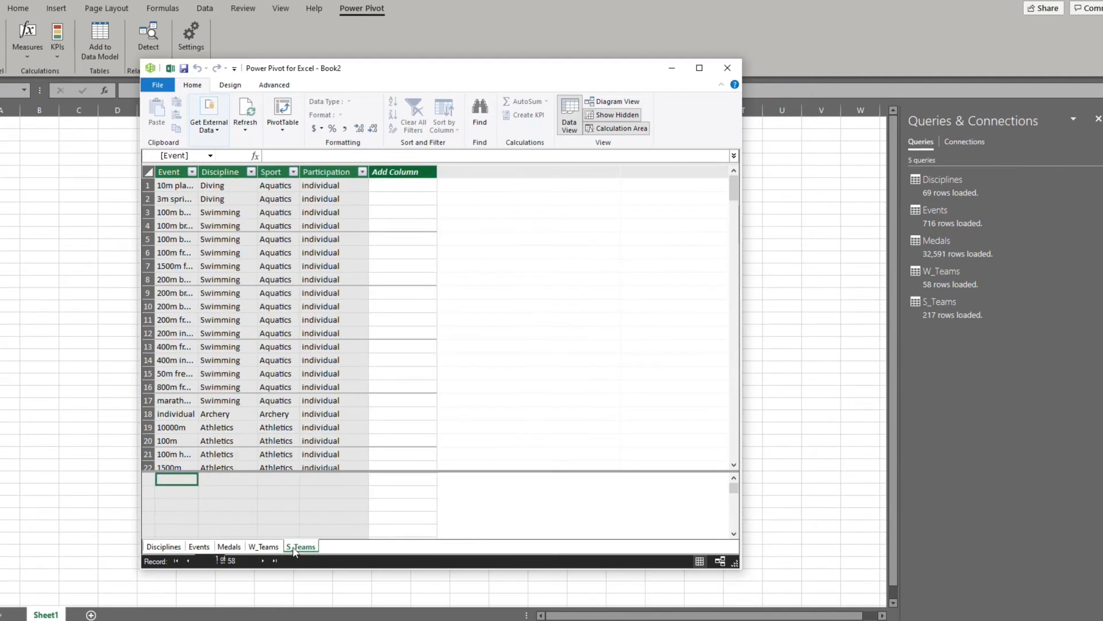
{"action": "left_click", "coordinate": [177, 548]}
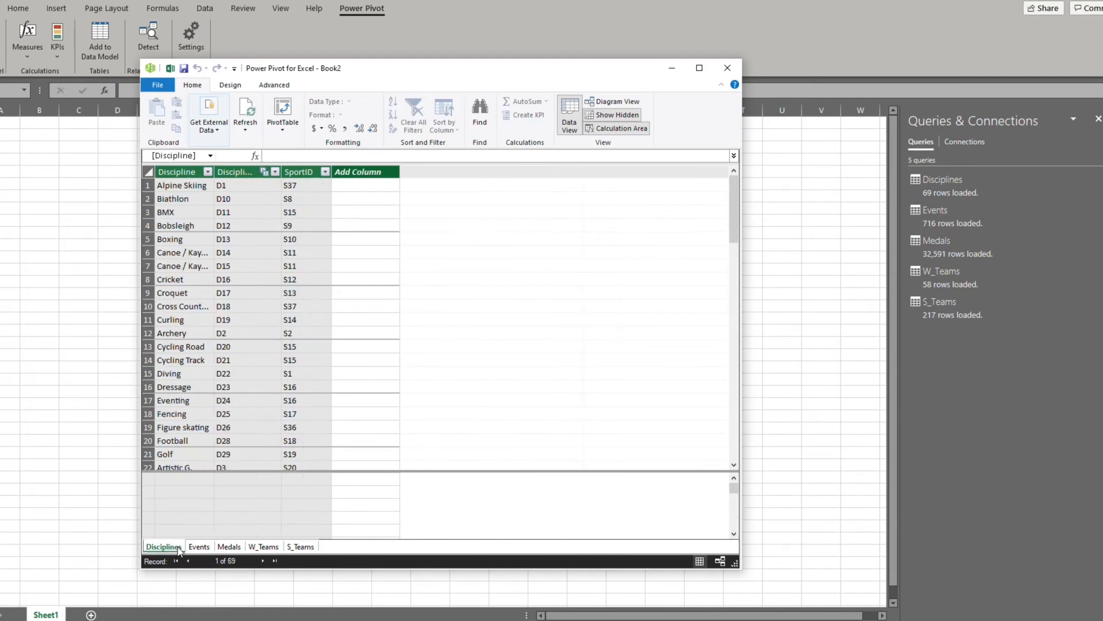
{"action": "left_click", "coordinate": [208, 549]}
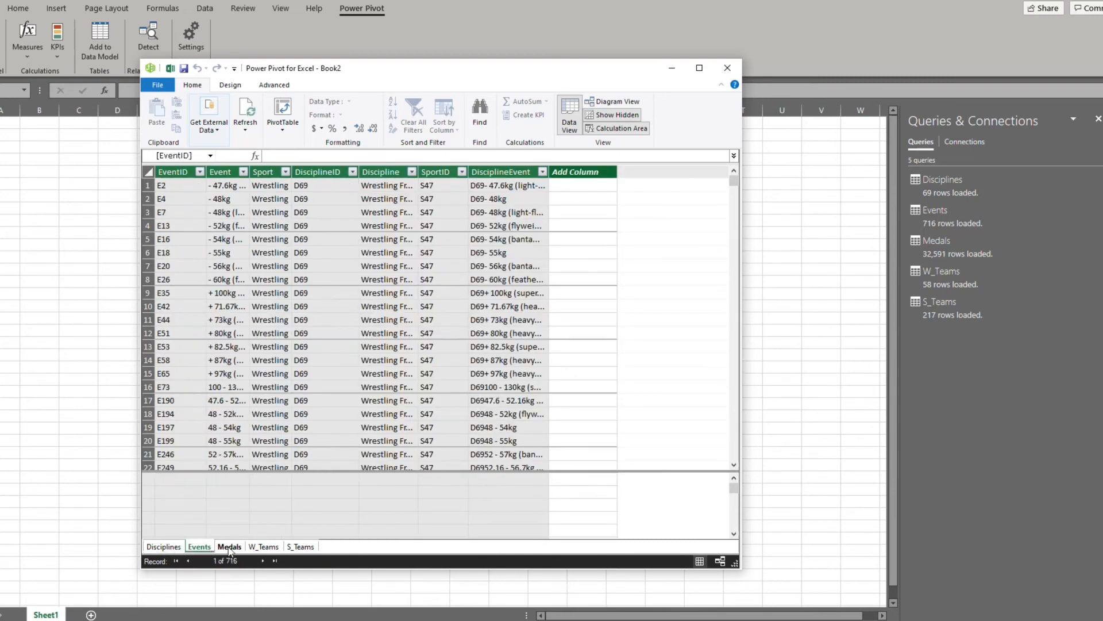
{"action": "left_click", "coordinate": [229, 547]}
{"action": "left_click", "coordinate": [263, 546]}
{"action": "left_click", "coordinate": [288, 547]}
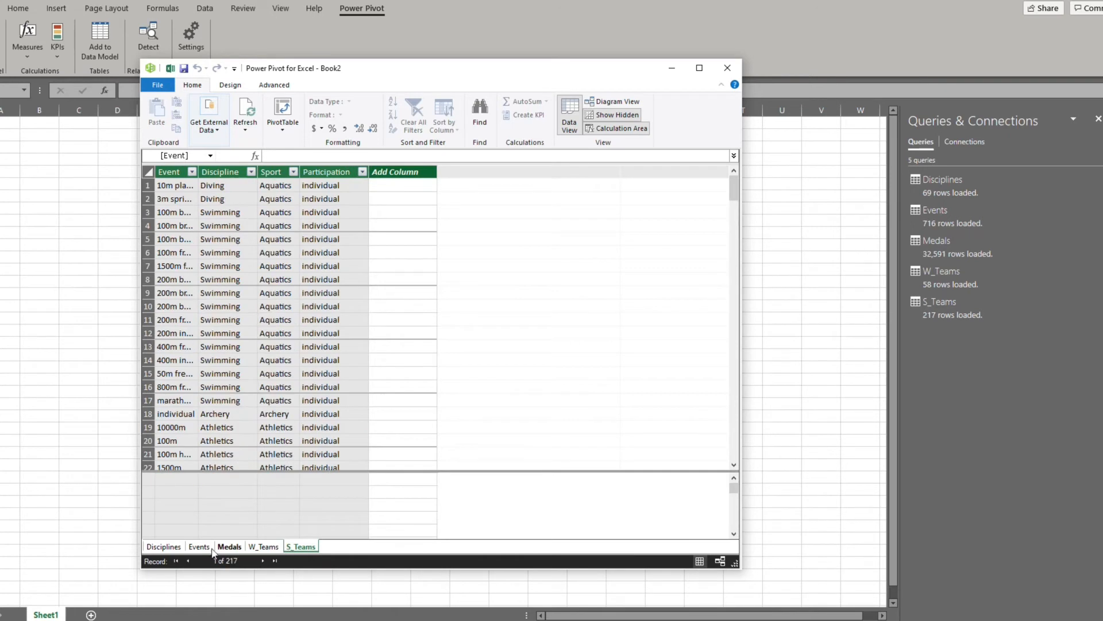
{"action": "left_click", "coordinate": [156, 546]}
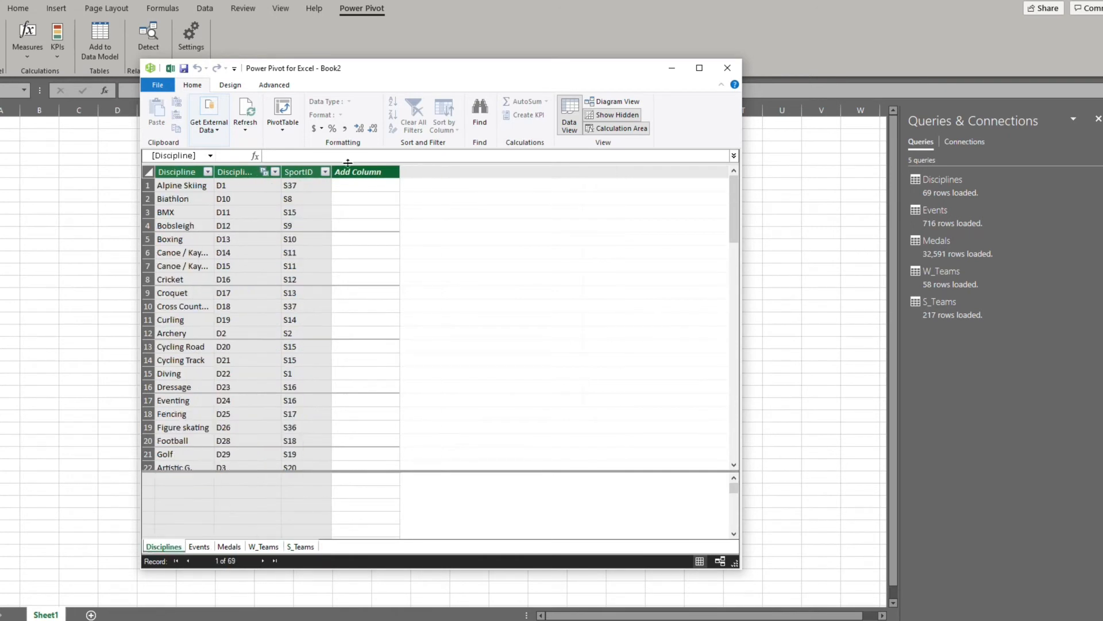
Show the model as a maximized diagram, shift the Events table slightly toward W_Teams, and return to the data view.
{"action": "left_click", "coordinate": [624, 107]}
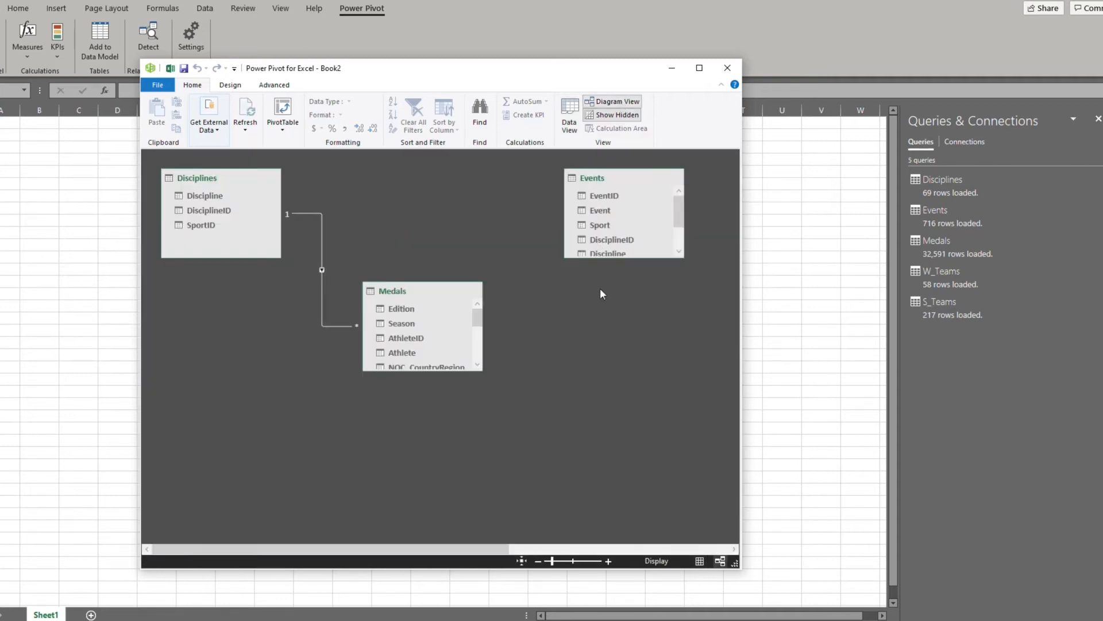
{"action": "left_click", "coordinate": [699, 68]}
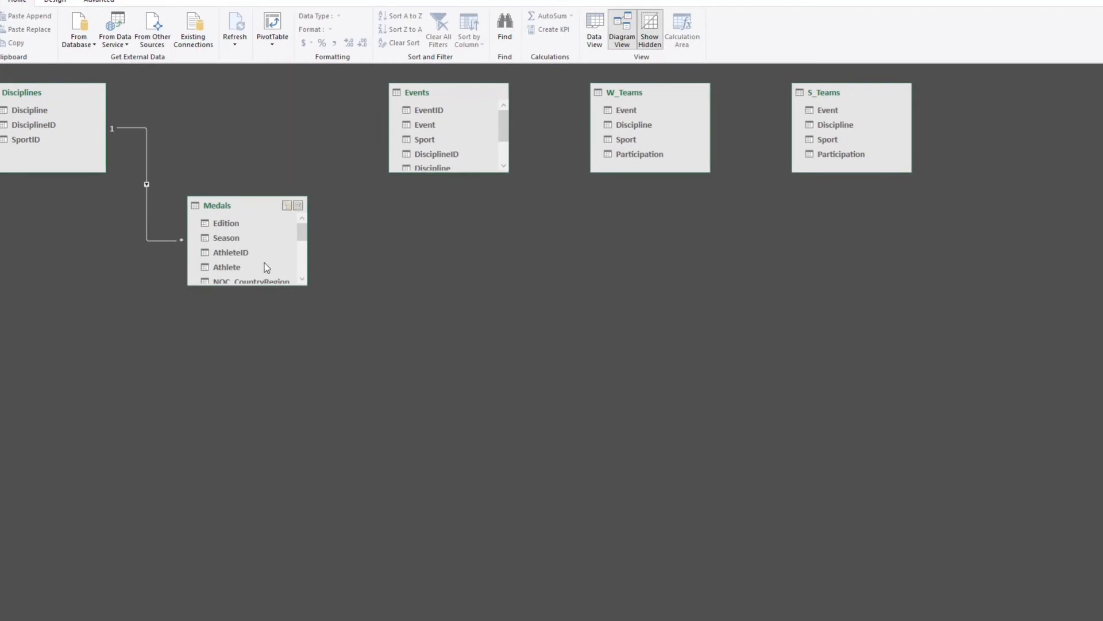
{"action": "left_click", "coordinate": [475, 130]}
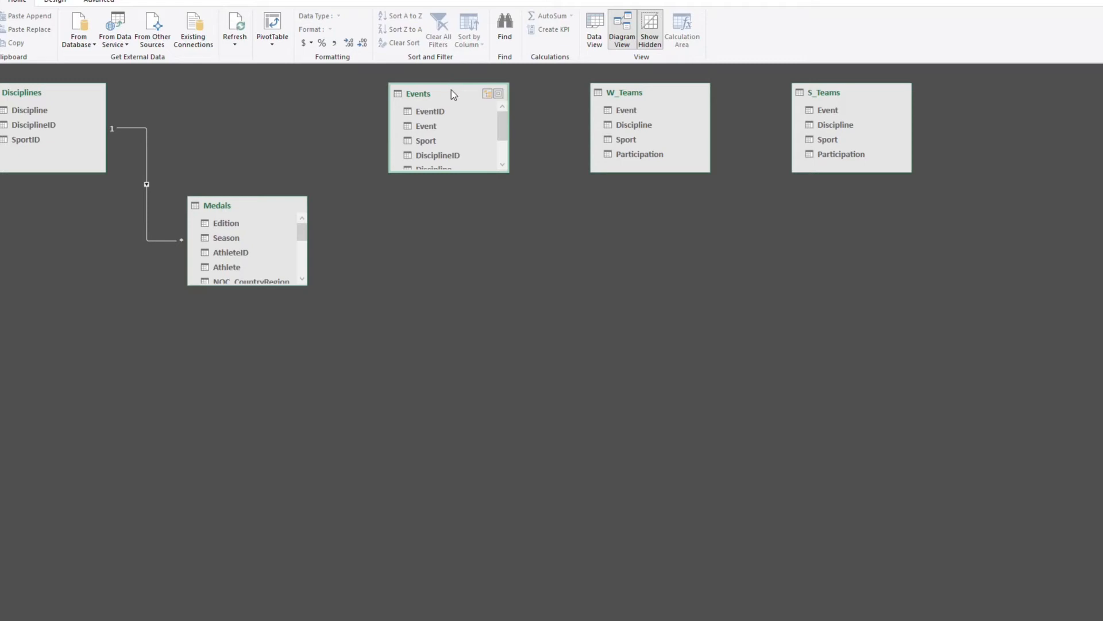
{"action": "mouse_move", "coordinate": [451, 90]}
{"action": "left_mouse_down"}
{"action": "mouse_move", "coordinate": [488, 120]}
{"action": "mouse_move", "coordinate": [466, 95]}
{"action": "left_mouse_up"}
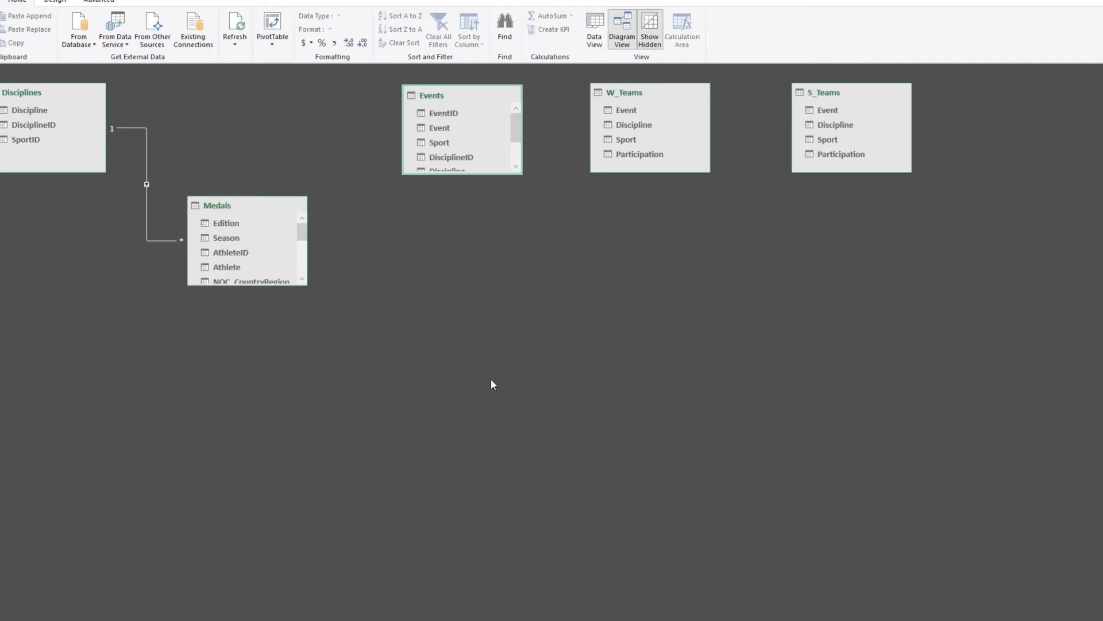
{"action": "left_click", "coordinate": [596, 34]}
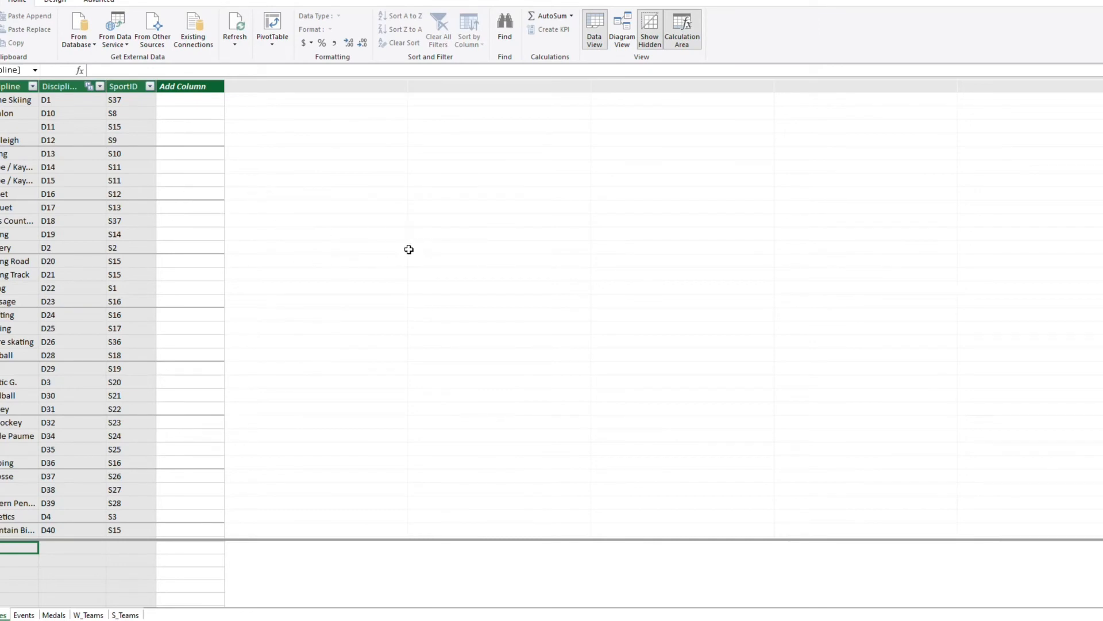
Create a PivotTable from the data model on a new worksheet.
{"action": "left_click", "coordinate": [278, 43]}
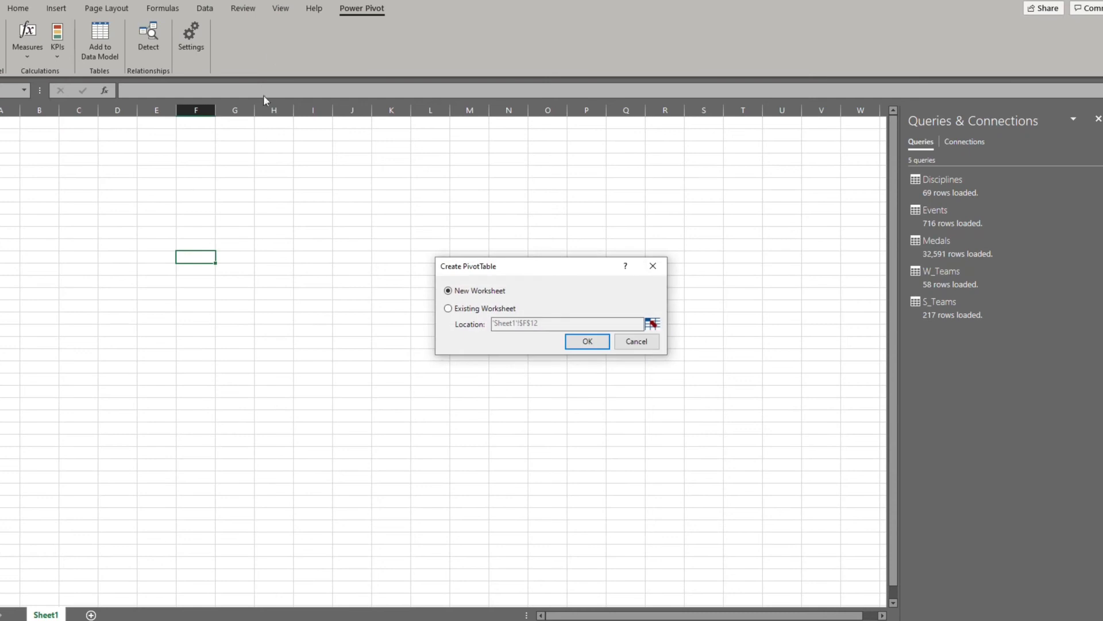
{"action": "left_click", "coordinate": [450, 309]}
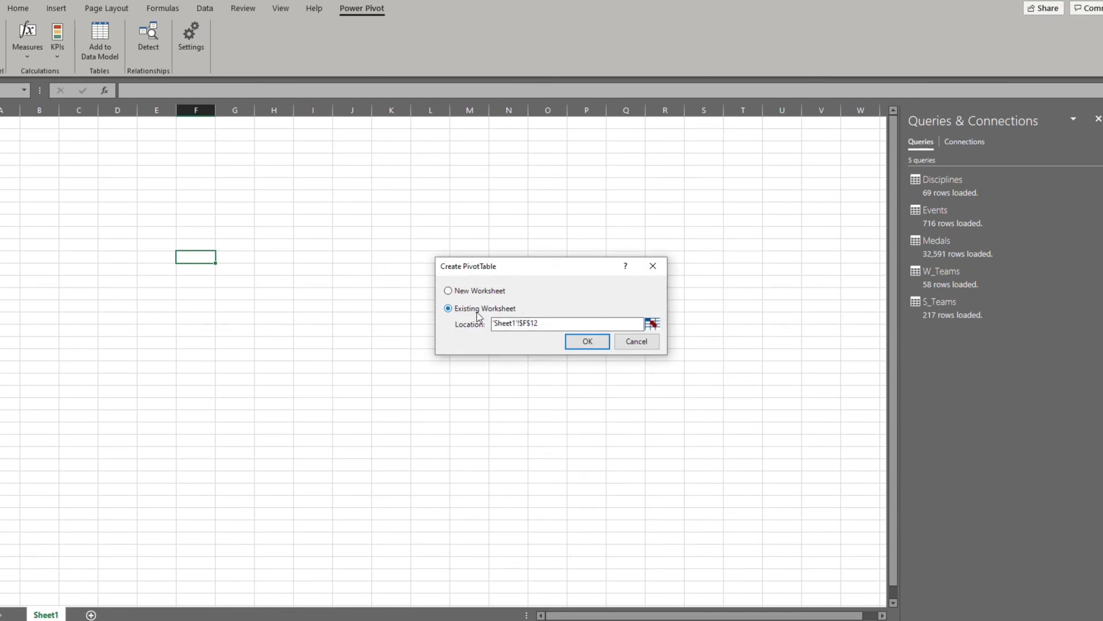
{"action": "left_click", "coordinate": [472, 294]}
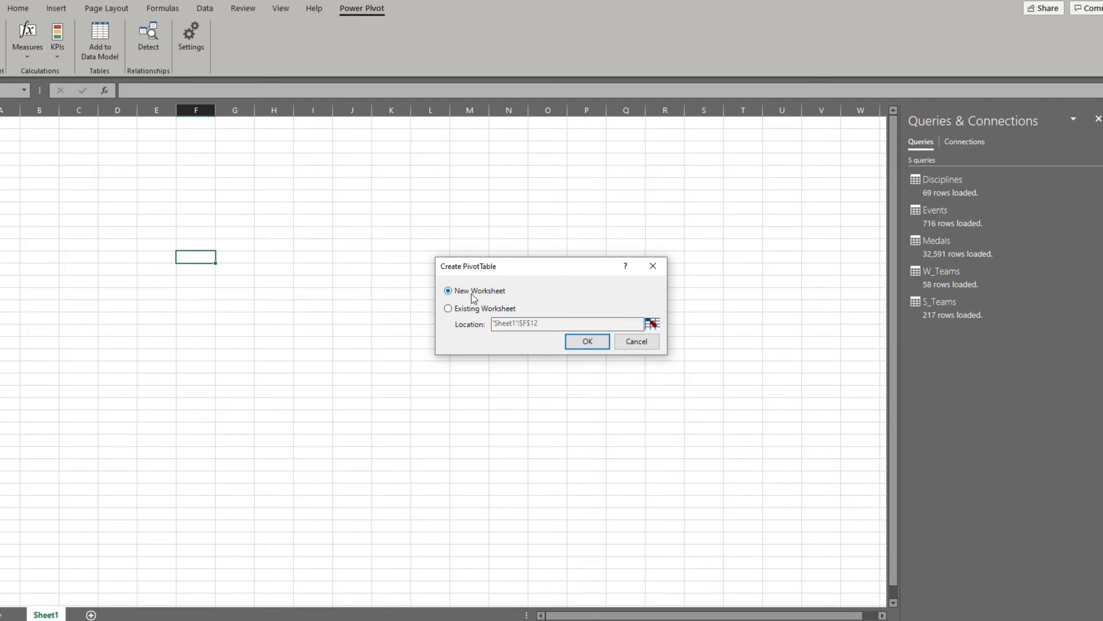
{"action": "left_click", "coordinate": [587, 341]}
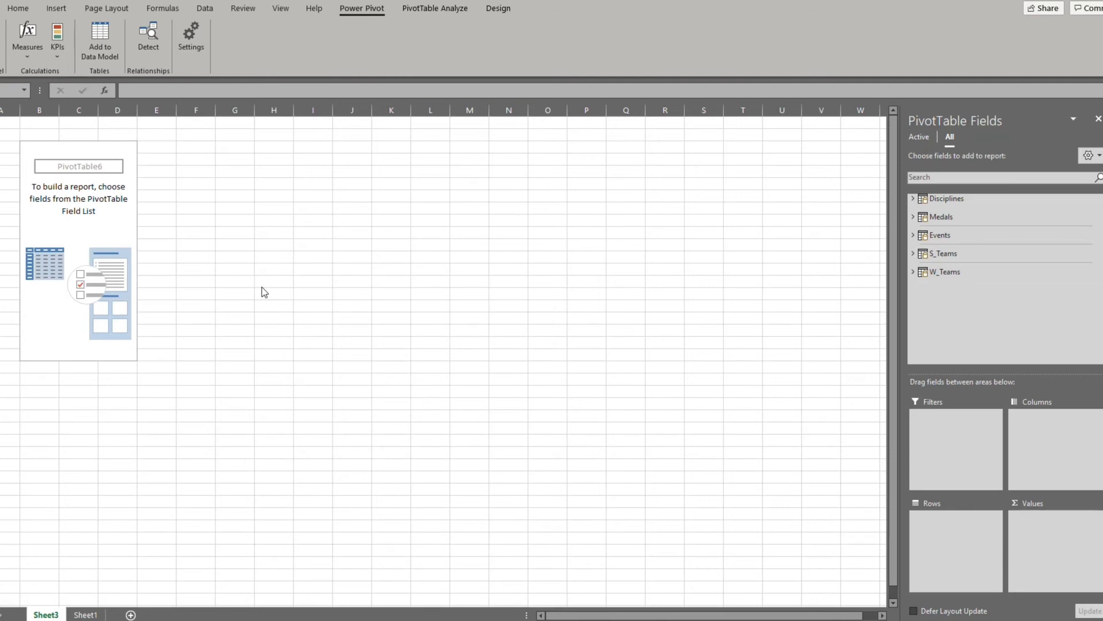
From the Disciplines table, put Discipline in the PivotTable rows and a count of SportID in the values.
{"action": "left_click", "coordinate": [913, 199]}
{"action": "left_click", "coordinate": [914, 199]}
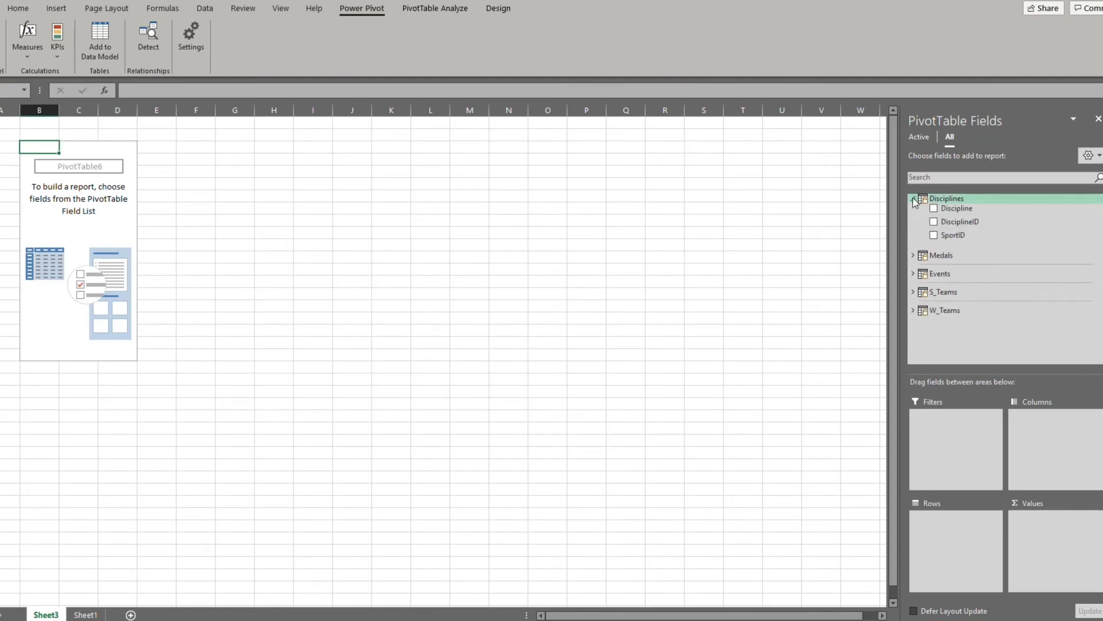
{"action": "left_click", "coordinate": [913, 255]}
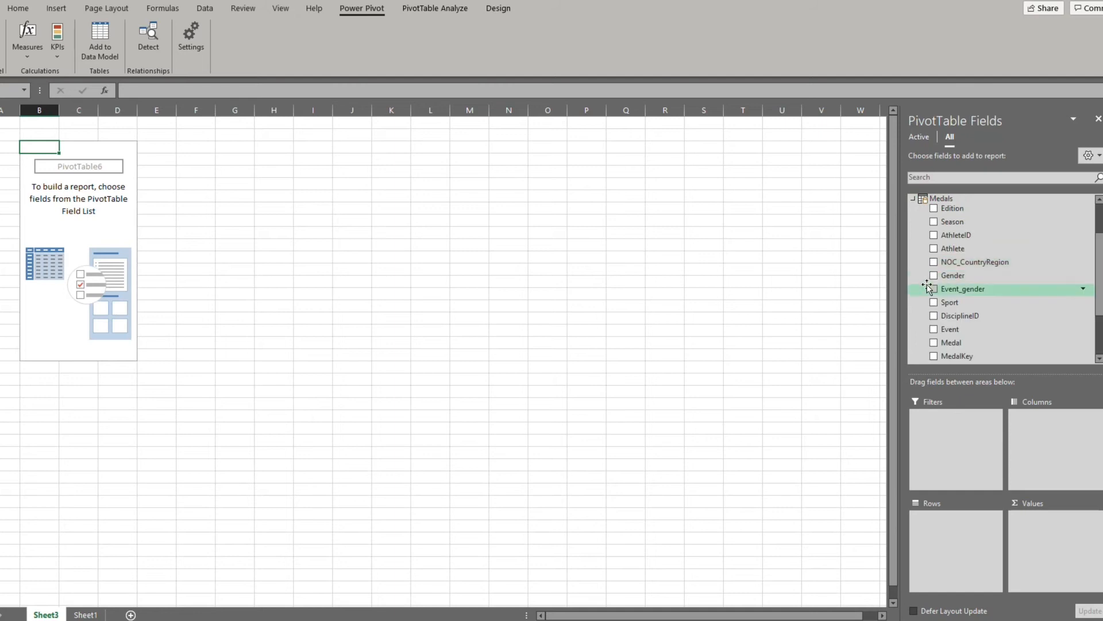
{"action": "left_click", "coordinate": [913, 198]}
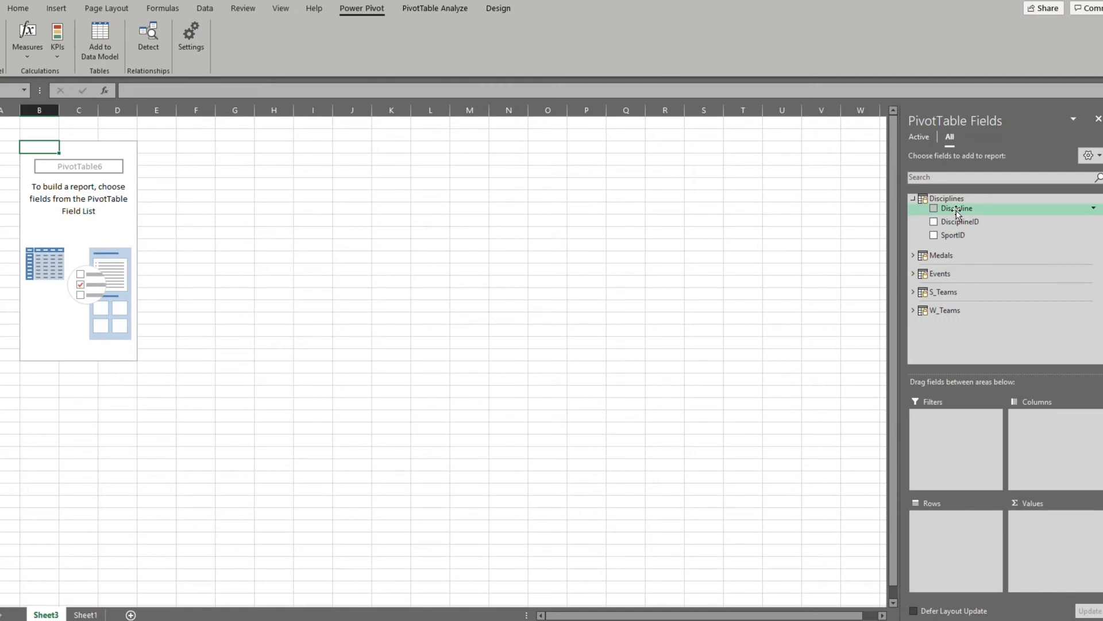
{"action": "left_click_drag", "start_coordinate": [956, 210], "coordinate": [946, 527]}
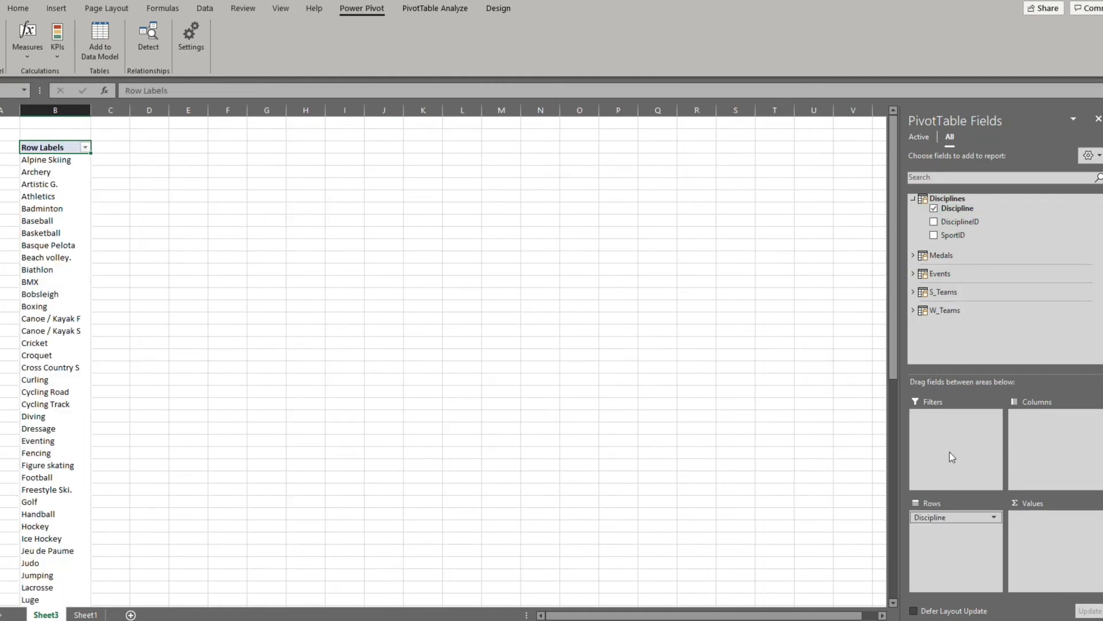
{"action": "left_click_drag", "start_coordinate": [944, 235], "coordinate": [1036, 519]}
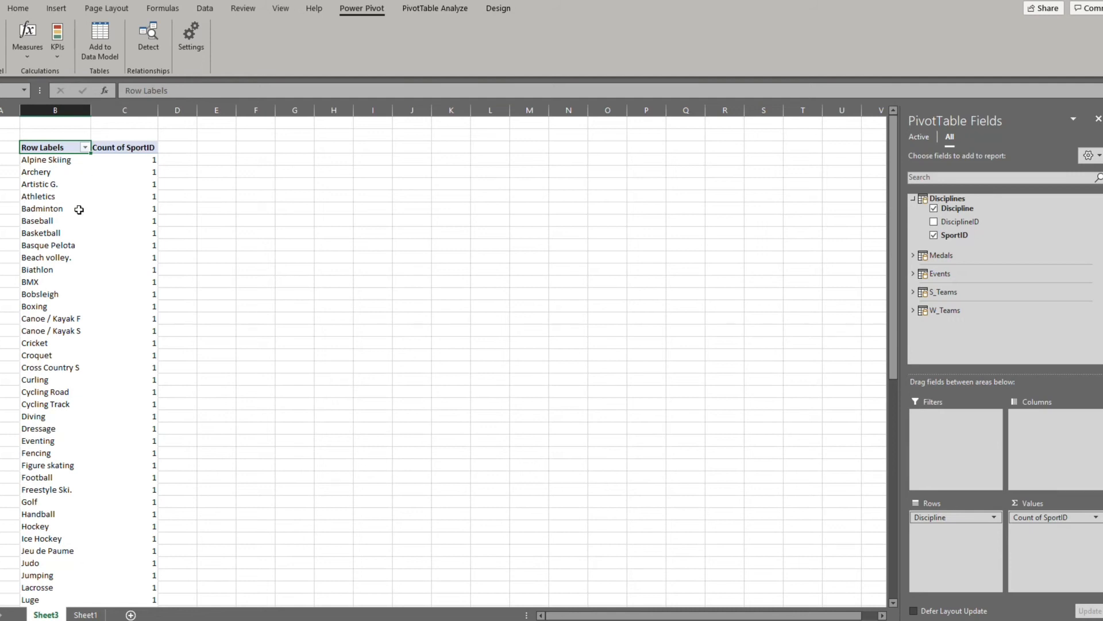
Remove SportID and Discipline from the PivotTable and collapse the Disciplines table in the field list.
{"action": "mouse_move", "coordinate": [95, 207]}
{"action": "left_click", "coordinate": [933, 236]}
{"action": "left_click", "coordinate": [933, 208]}
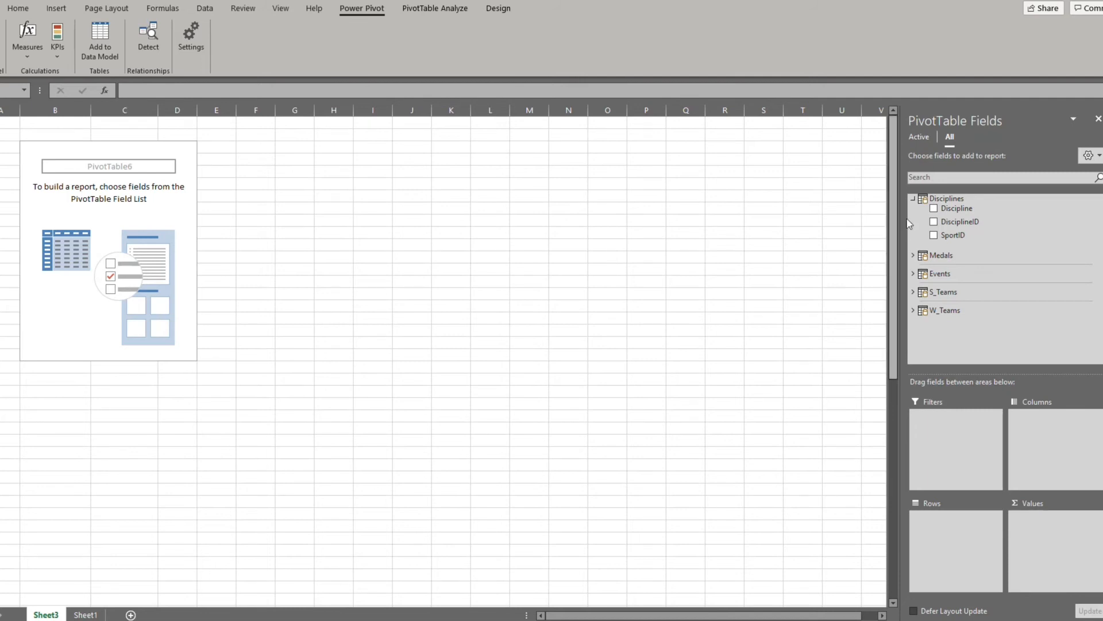
{"action": "left_click", "coordinate": [914, 198]}
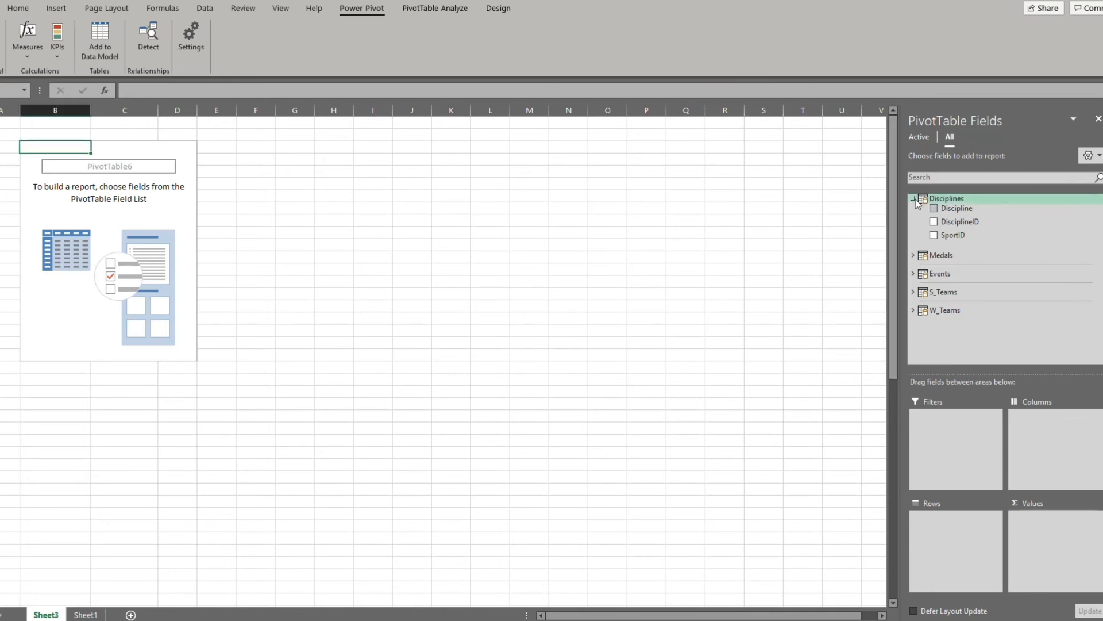
{"action": "left_click", "coordinate": [914, 198]}
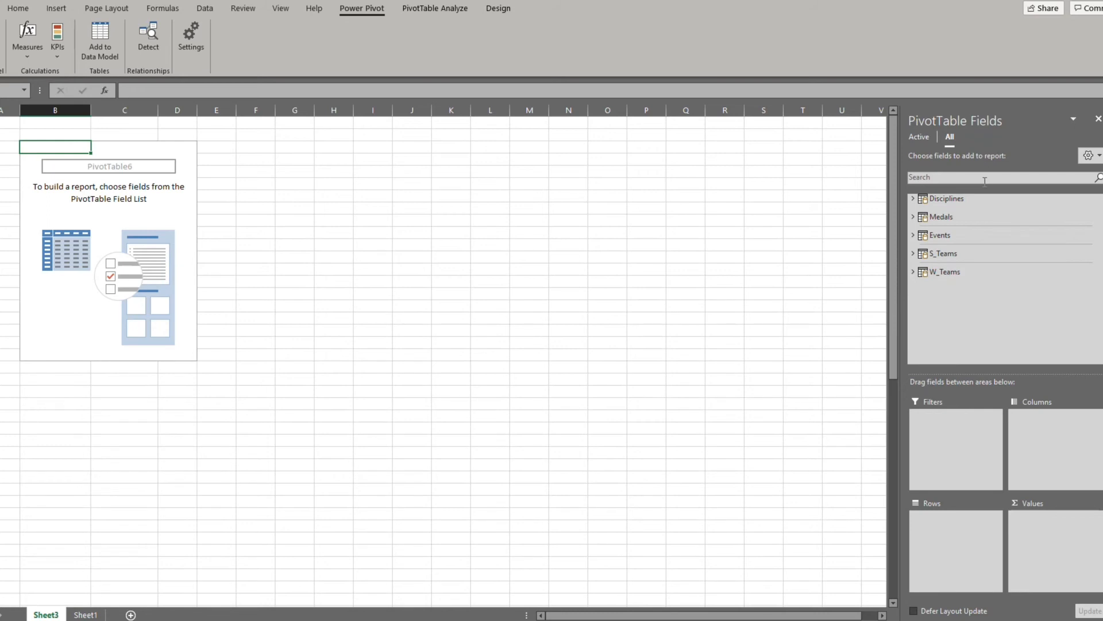
Add NOC_CountryRegion from the Medals table as the PivotTable's column field.
{"action": "left_click", "coordinate": [914, 217]}
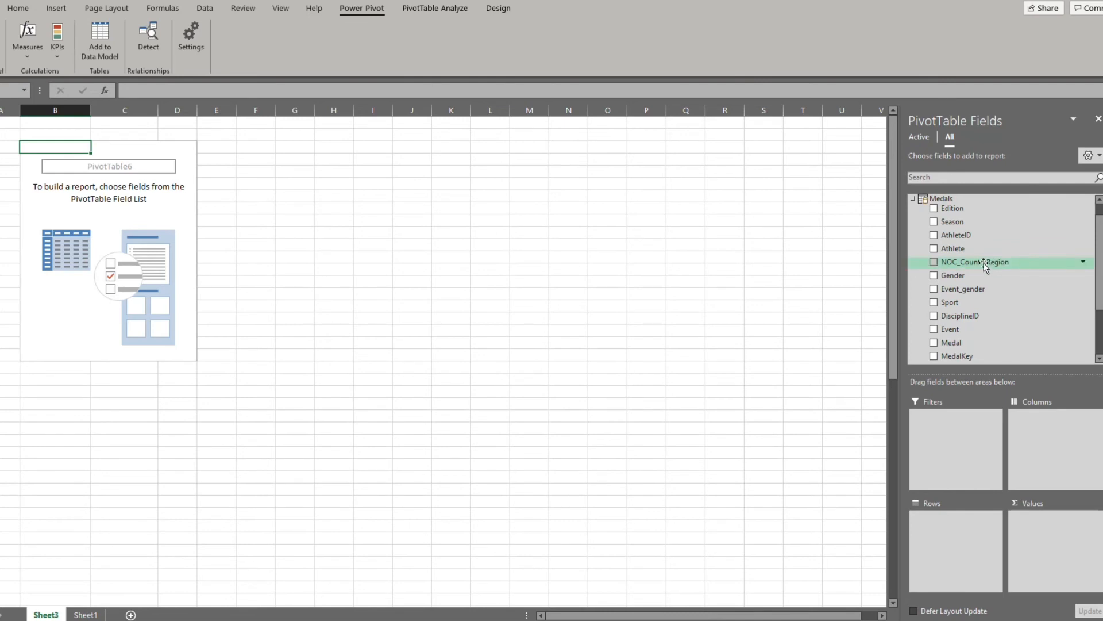
{"action": "left_click_drag", "start_coordinate": [985, 265], "coordinate": [1056, 430]}
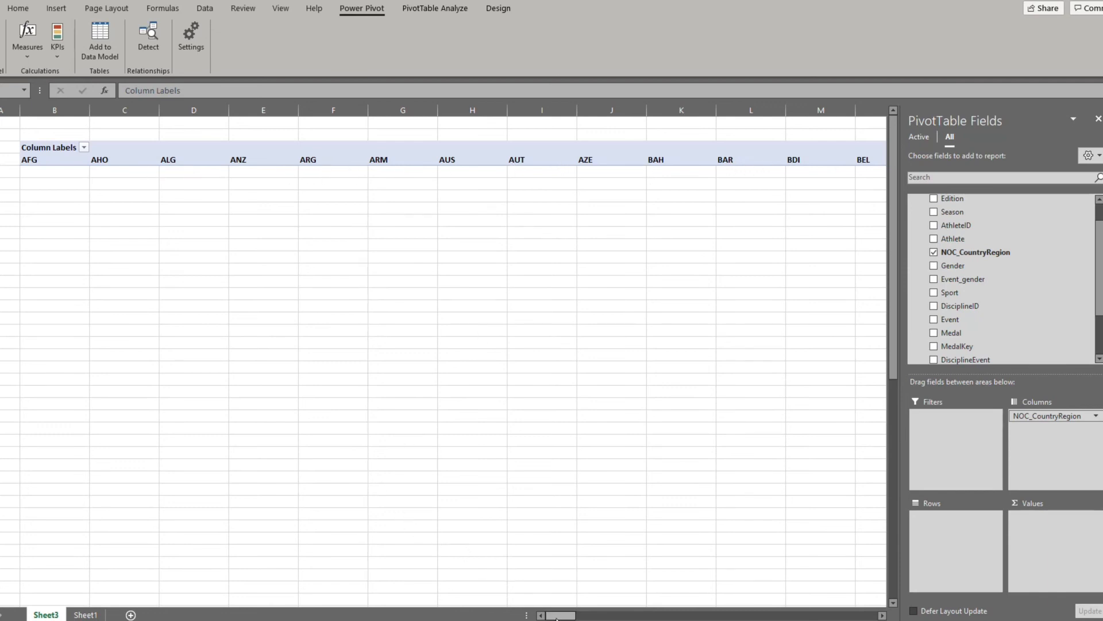
{"action": "mouse_move", "coordinate": [556, 616]}
{"action": "left_mouse_down"}
{"action": "mouse_move", "coordinate": [883, 615]}
{"action": "mouse_move", "coordinate": [552, 616]}
{"action": "left_mouse_up"}
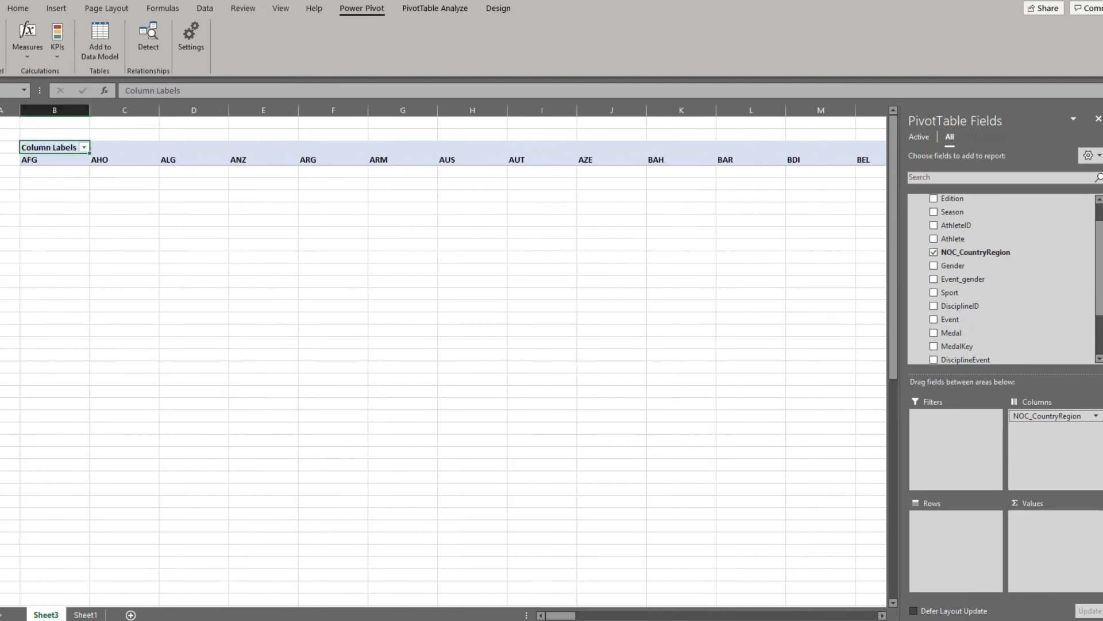
Collapse the Medals table and add Discipline from the Disciplines table as the PivotTable's row field.
{"action": "scroll", "coordinate": [1046, 255], "scroll_direction": "up", "scroll_amount": 1}
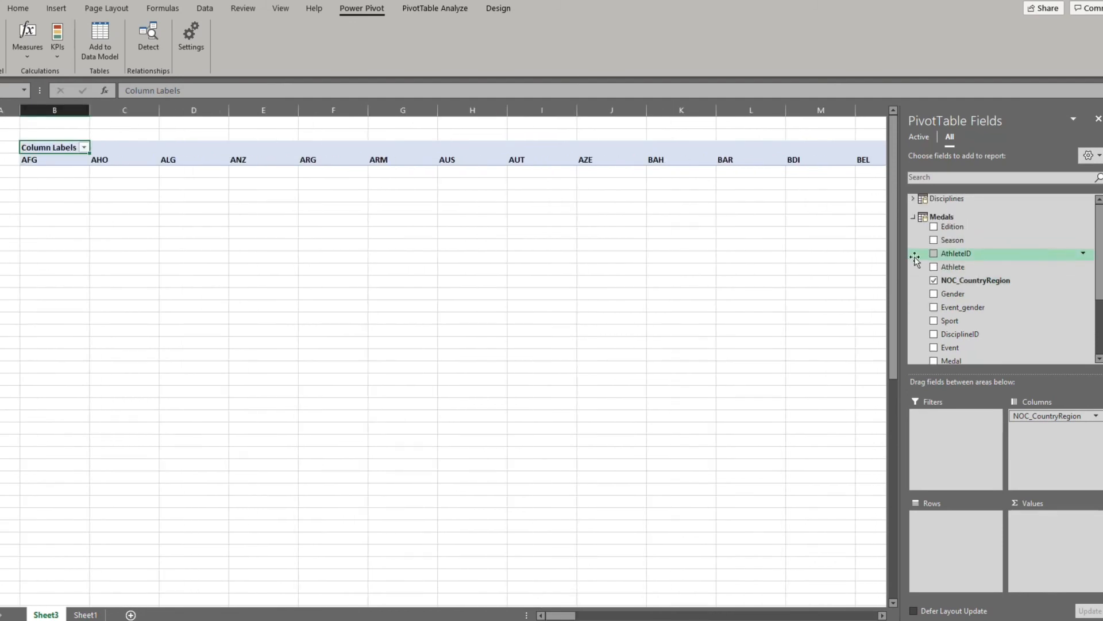
{"action": "left_click", "coordinate": [913, 217]}
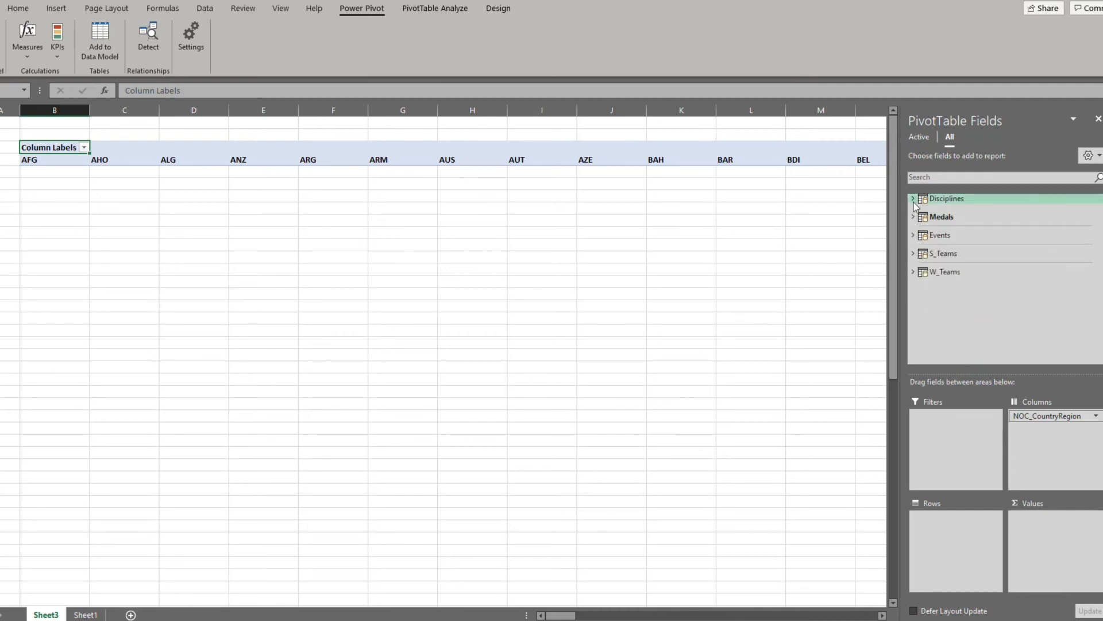
{"action": "left_click", "coordinate": [914, 201]}
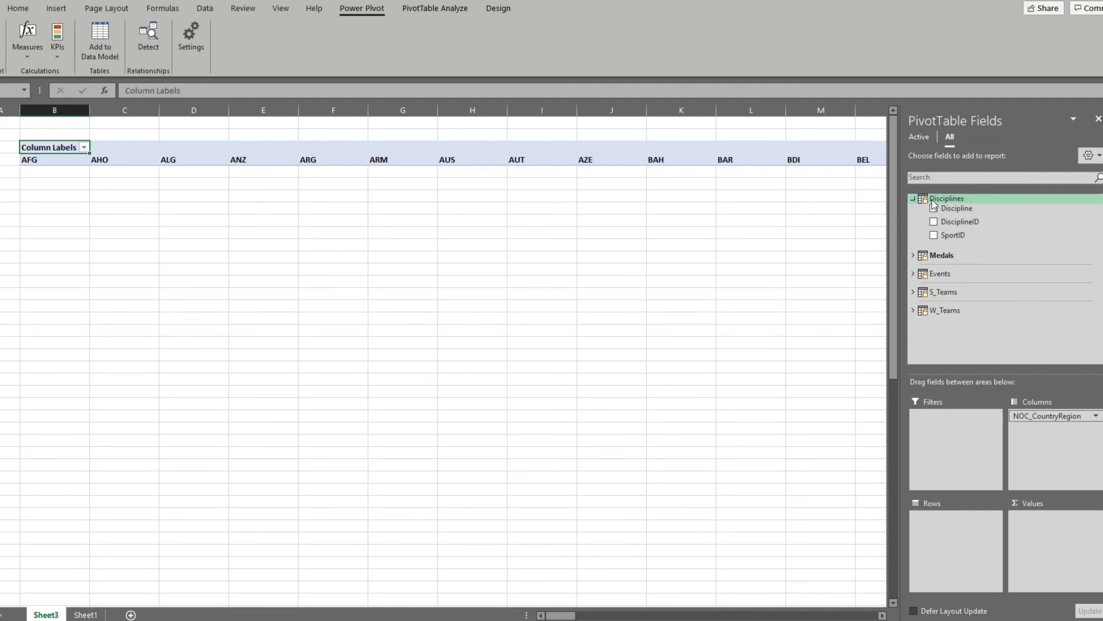
{"action": "left_click_drag", "start_coordinate": [956, 212], "coordinate": [939, 526]}
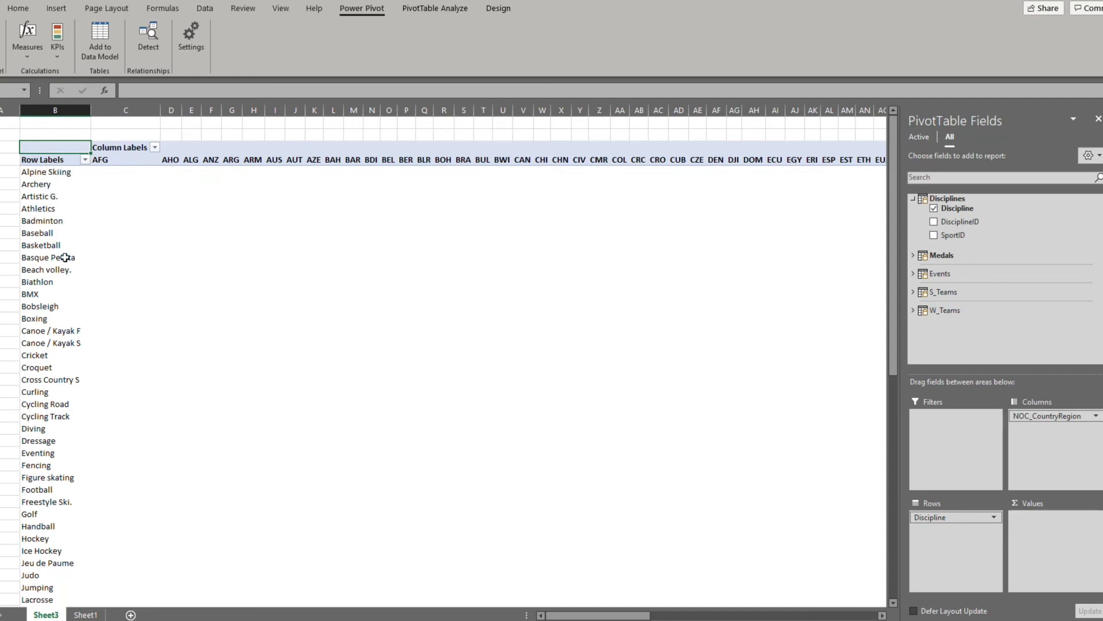
Filter the PivotTable's row labels to Archery, Diving, Fencing, Figure skating and Speed skating only.
{"action": "scroll", "coordinate": [55, 187], "scroll_direction": "down", "scroll_amount": 7}
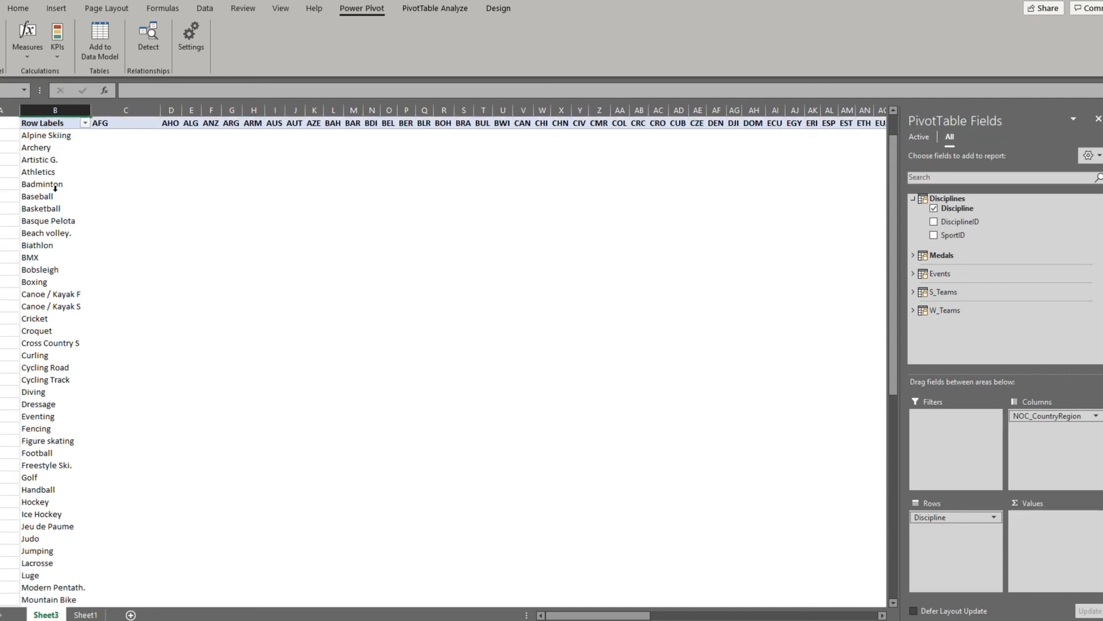
{"action": "scroll", "coordinate": [55, 188], "scroll_direction": "down", "scroll_amount": 5}
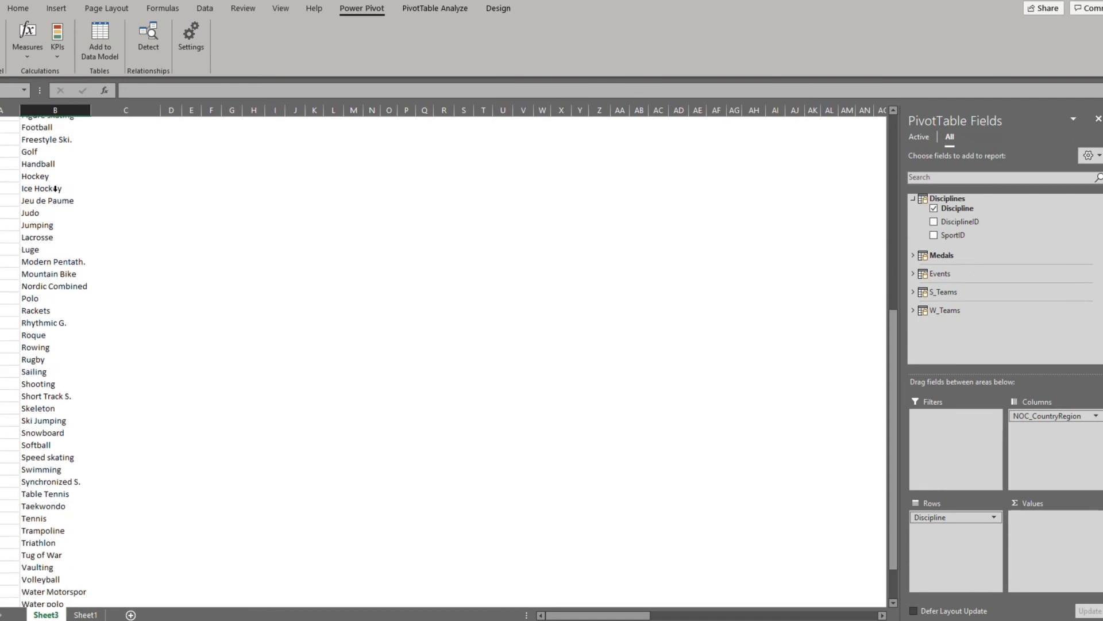
{"action": "scroll", "coordinate": [70, 233], "scroll_direction": "up", "scroll_amount": 6}
{"action": "scroll", "coordinate": [74, 234], "scroll_direction": "up", "scroll_amount": 6}
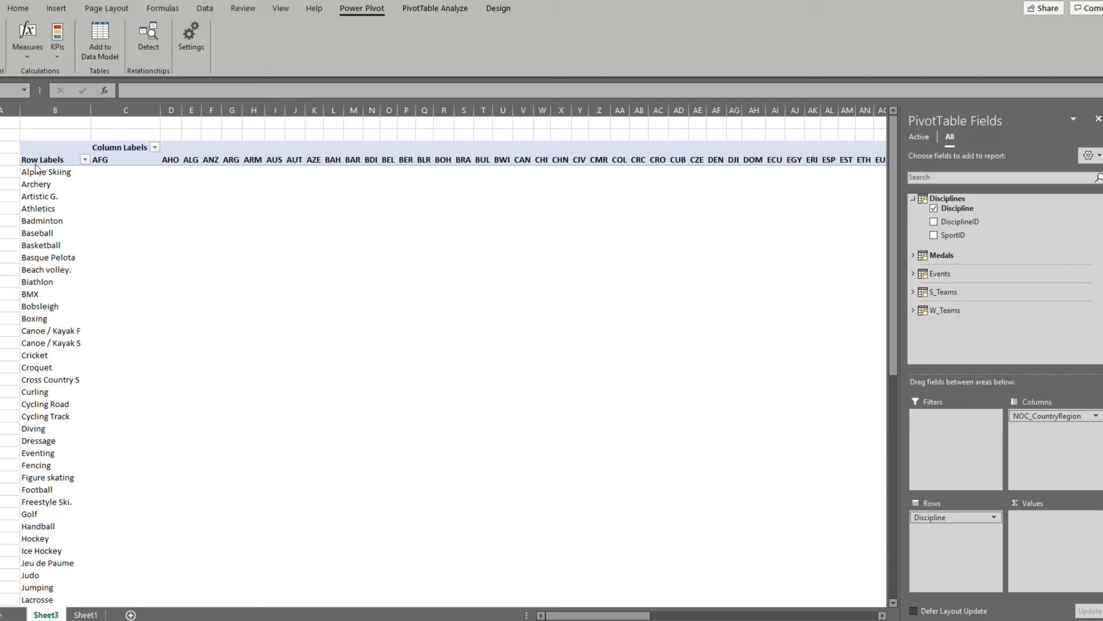
{"action": "left_click", "coordinate": [86, 160]}
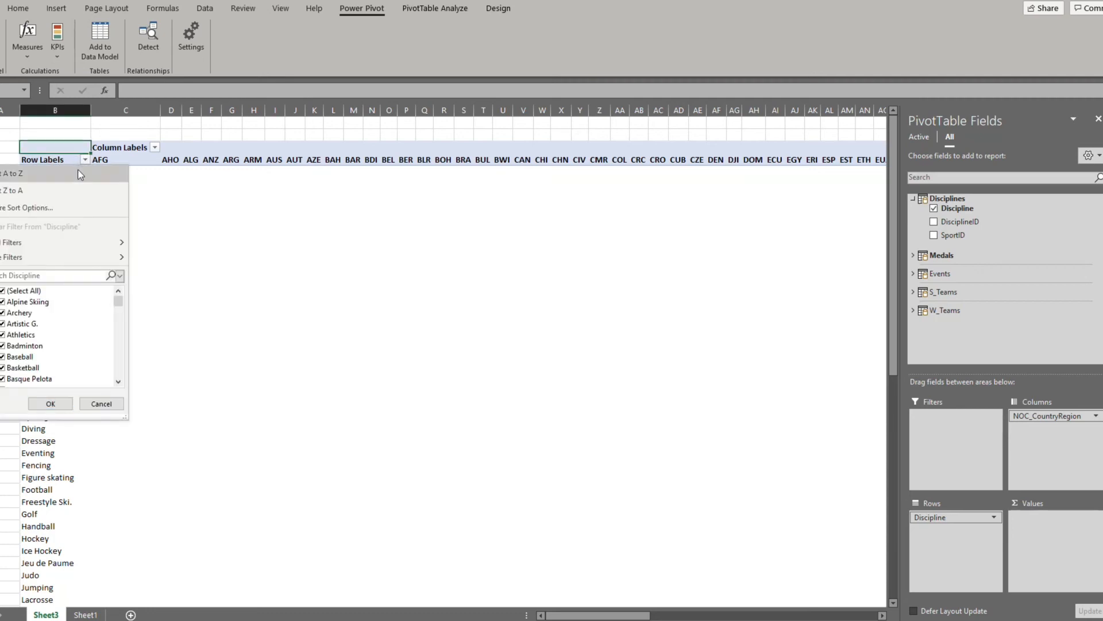
{"action": "left_click", "coordinate": [4, 293]}
{"action": "left_click", "coordinate": [3, 313]}
{"action": "scroll", "coordinate": [27, 350], "scroll_direction": "down", "scroll_amount": 3}
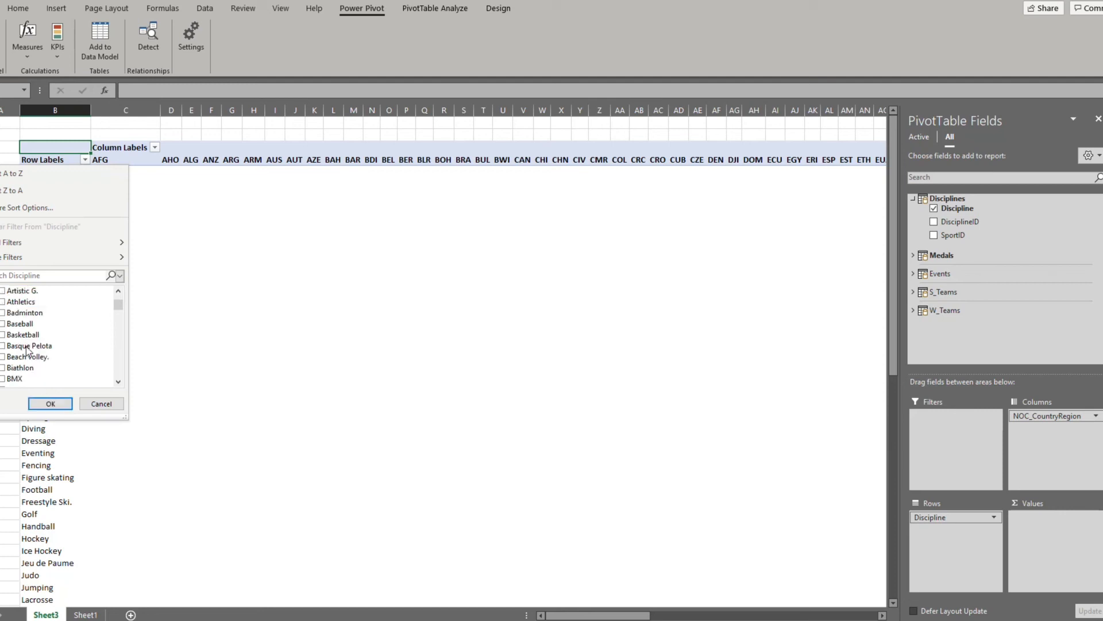
{"action": "scroll", "coordinate": [27, 349], "scroll_direction": "down", "scroll_amount": 2}
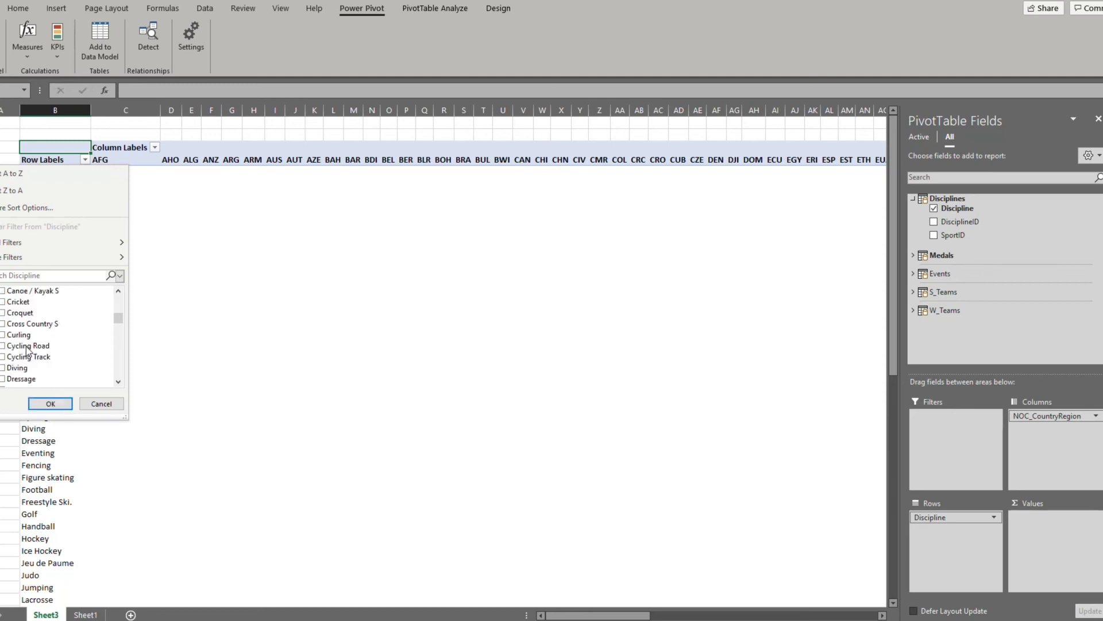
{"action": "left_click", "coordinate": [3, 368]}
{"action": "scroll", "coordinate": [35, 339], "scroll_direction": "down", "scroll_amount": 2}
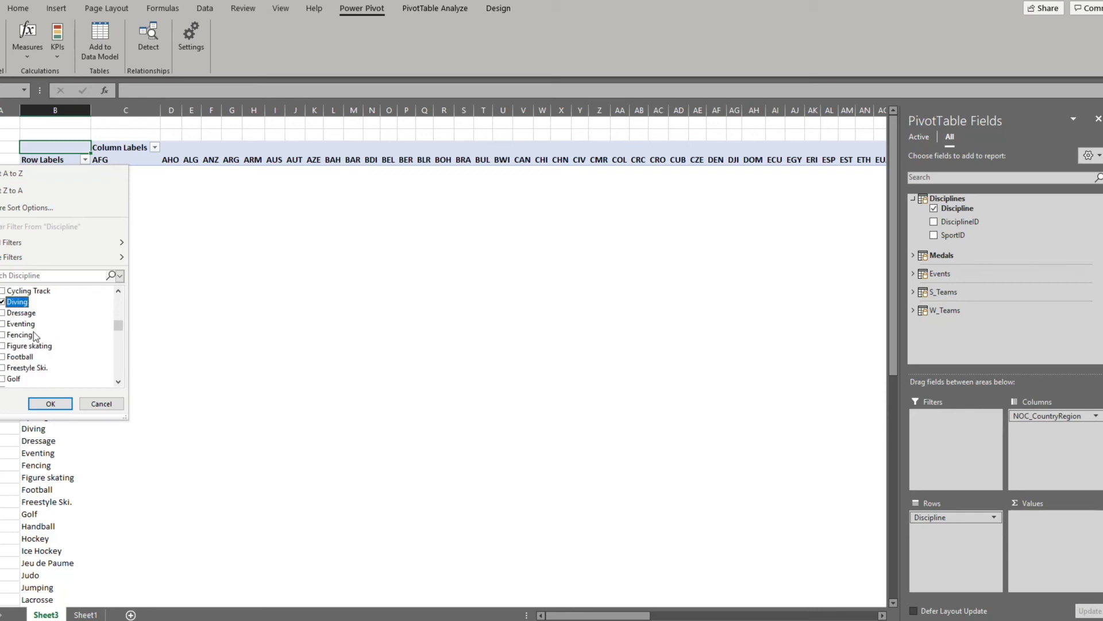
{"action": "left_click", "coordinate": [3, 335]}
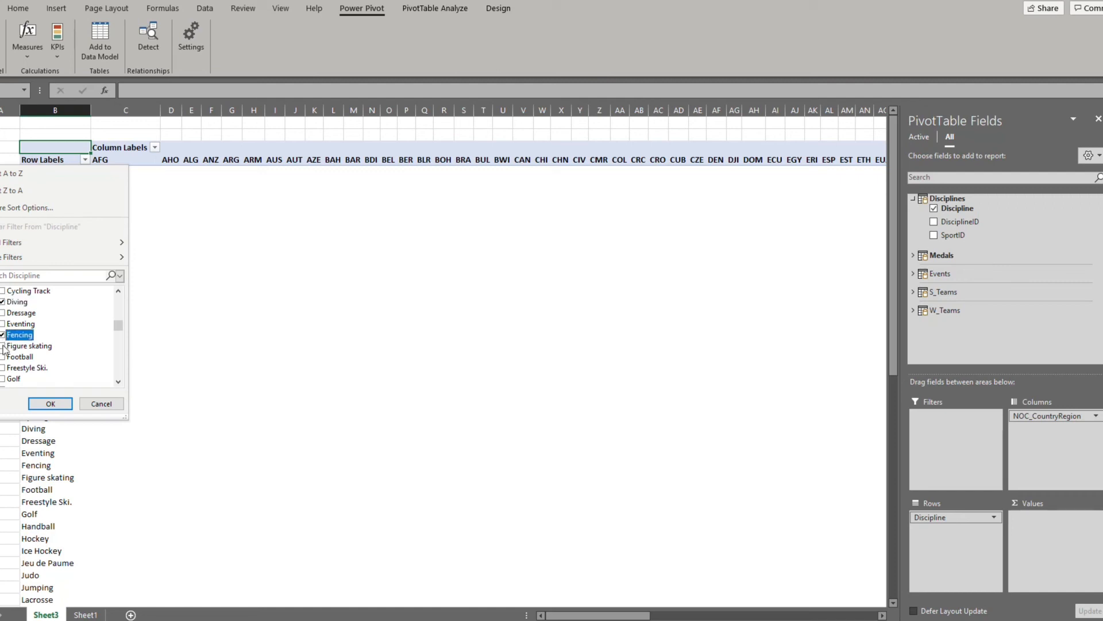
{"action": "left_click", "coordinate": [4, 347]}
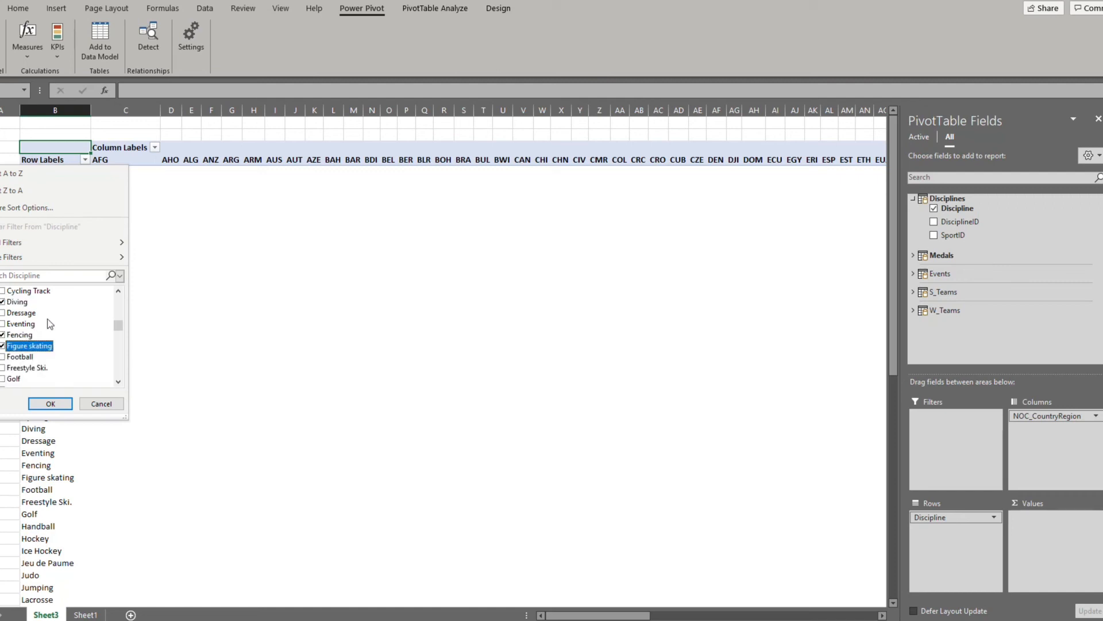
{"action": "scroll", "coordinate": [48, 319], "scroll_direction": "down", "scroll_amount": 3}
{"action": "scroll", "coordinate": [49, 323], "scroll_direction": "down", "scroll_amount": 4}
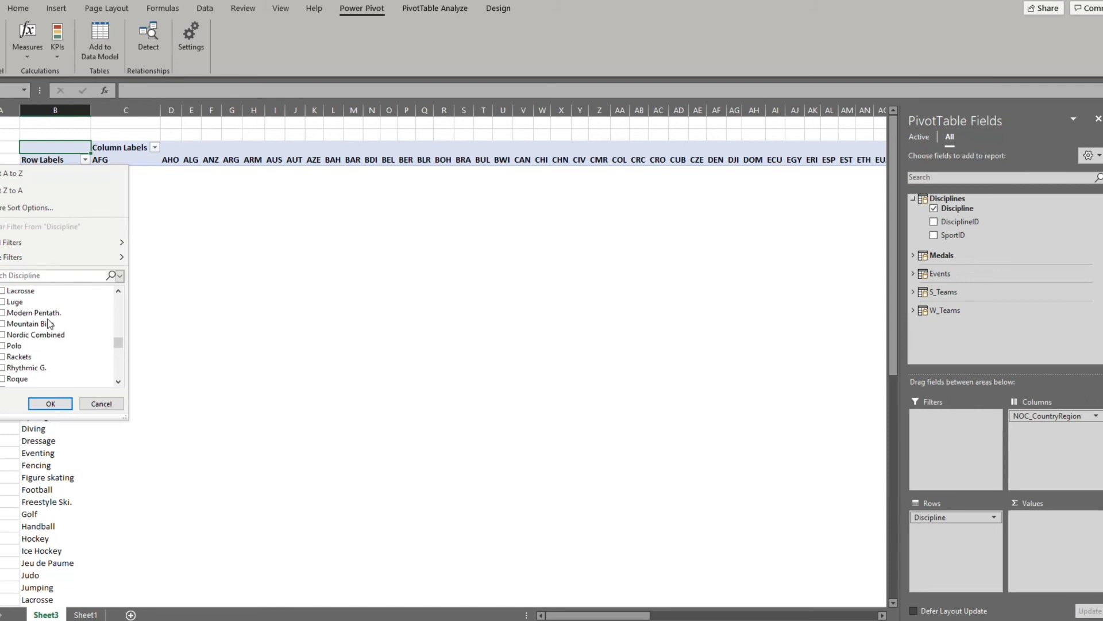
{"action": "scroll", "coordinate": [47, 318], "scroll_direction": "down", "scroll_amount": 3}
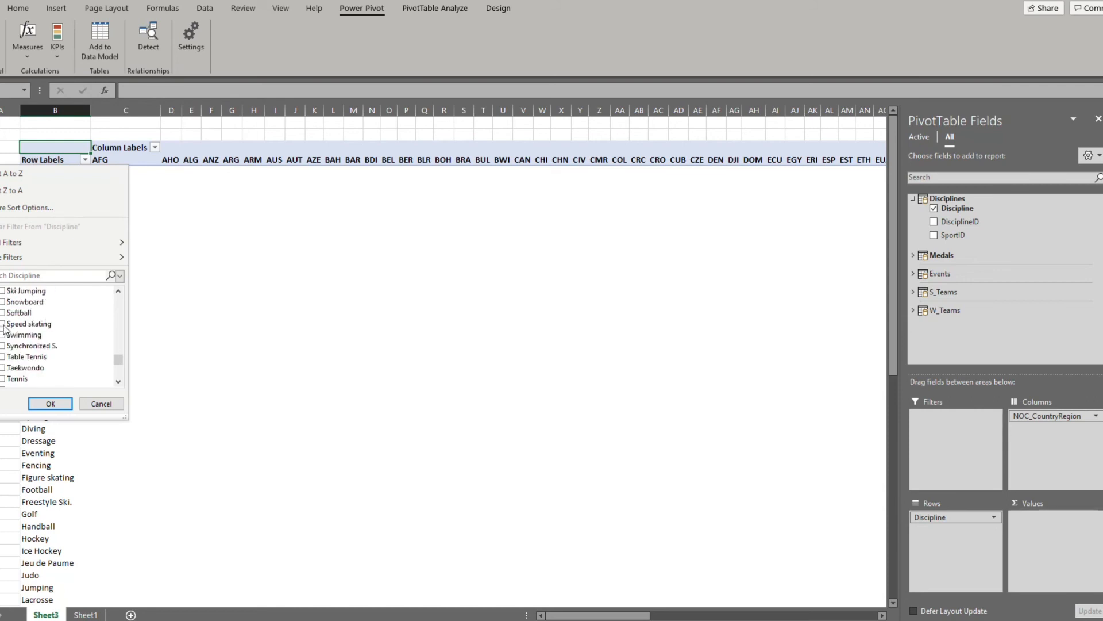
{"action": "left_click", "coordinate": [3, 324]}
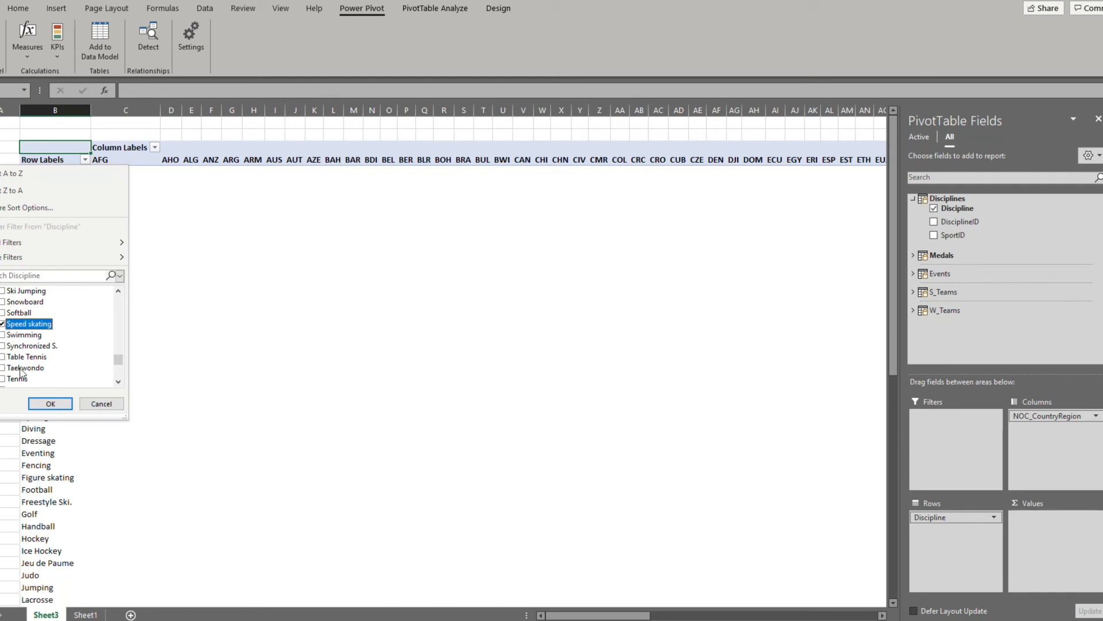
{"action": "left_click", "coordinate": [55, 403]}
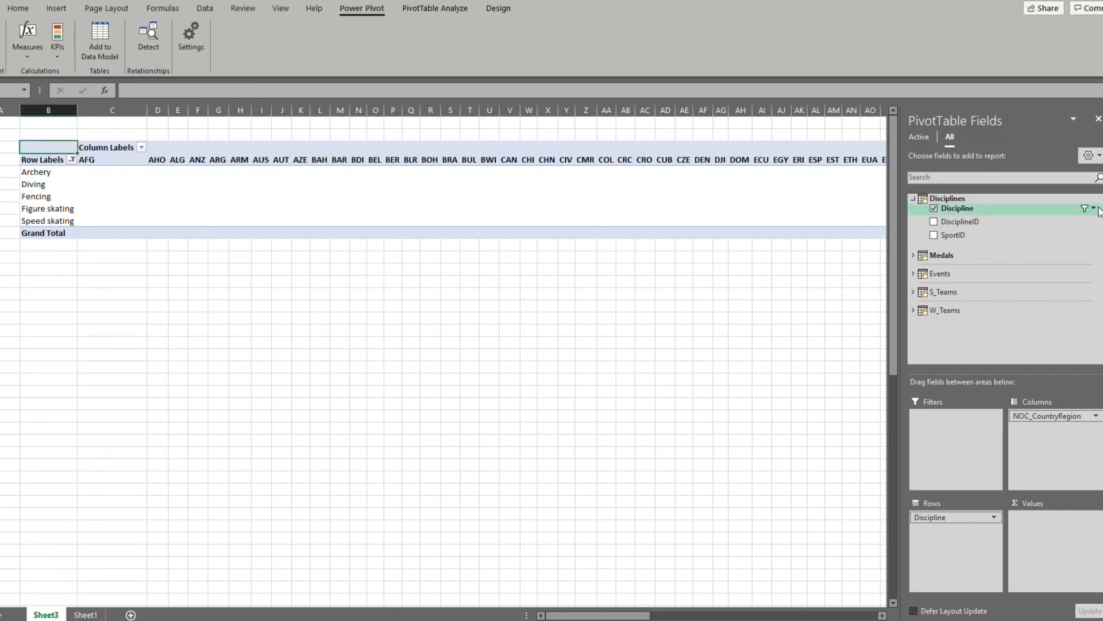
Review which disciplines are selected in the Discipline field's filter list, leaving the filter as it is.
{"action": "left_click", "coordinate": [1092, 208]}
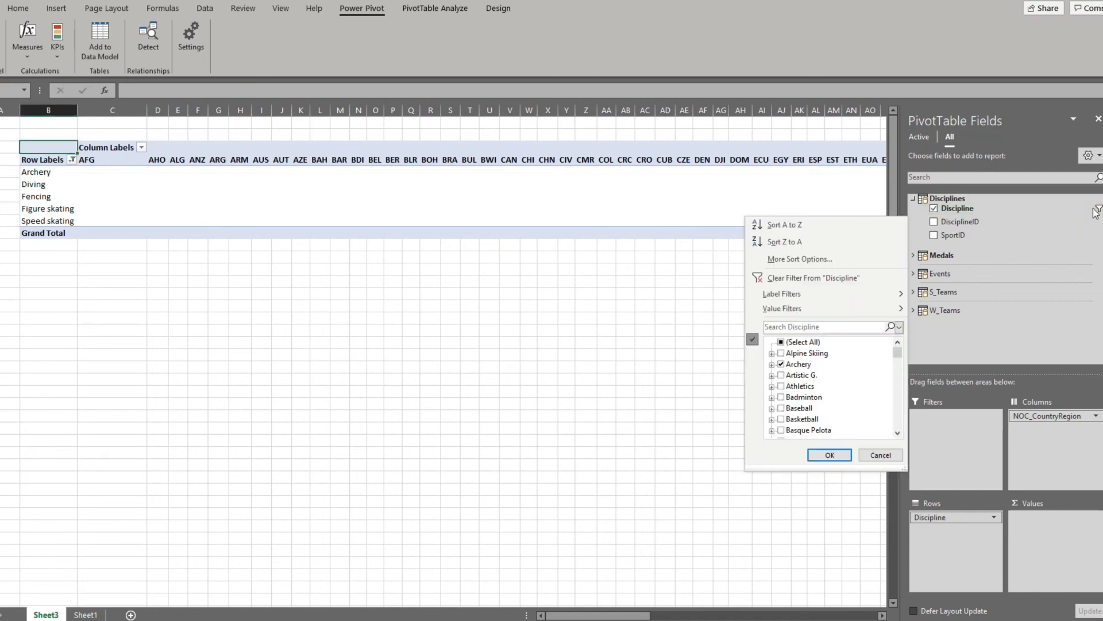
{"action": "scroll", "coordinate": [846, 364], "scroll_direction": "down", "scroll_amount": 6}
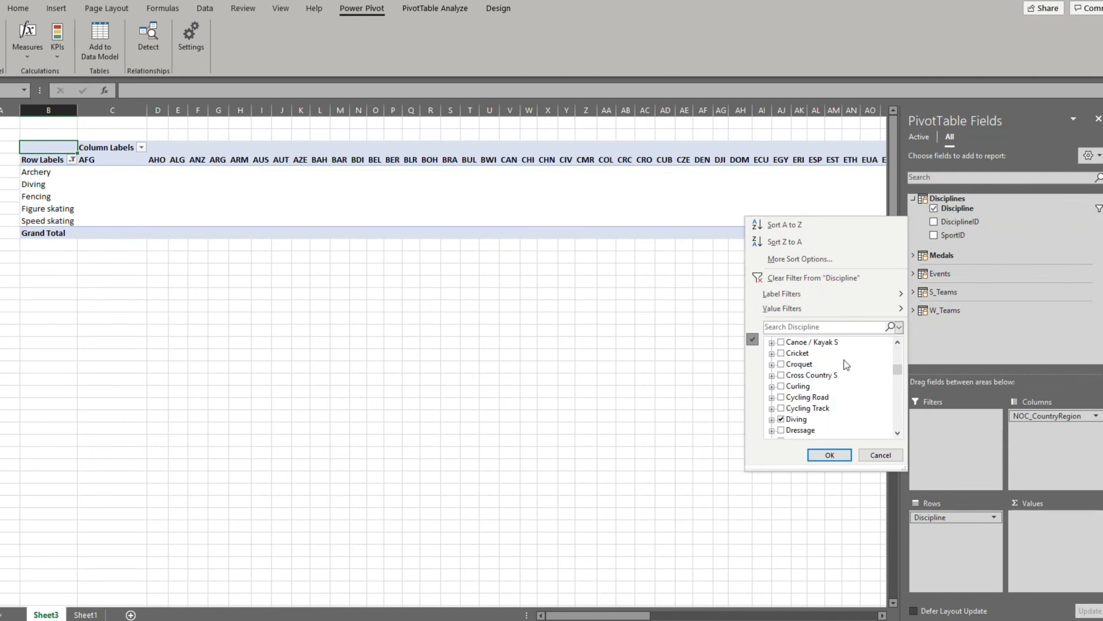
{"action": "scroll", "coordinate": [846, 365], "scroll_direction": "down", "scroll_amount": 16}
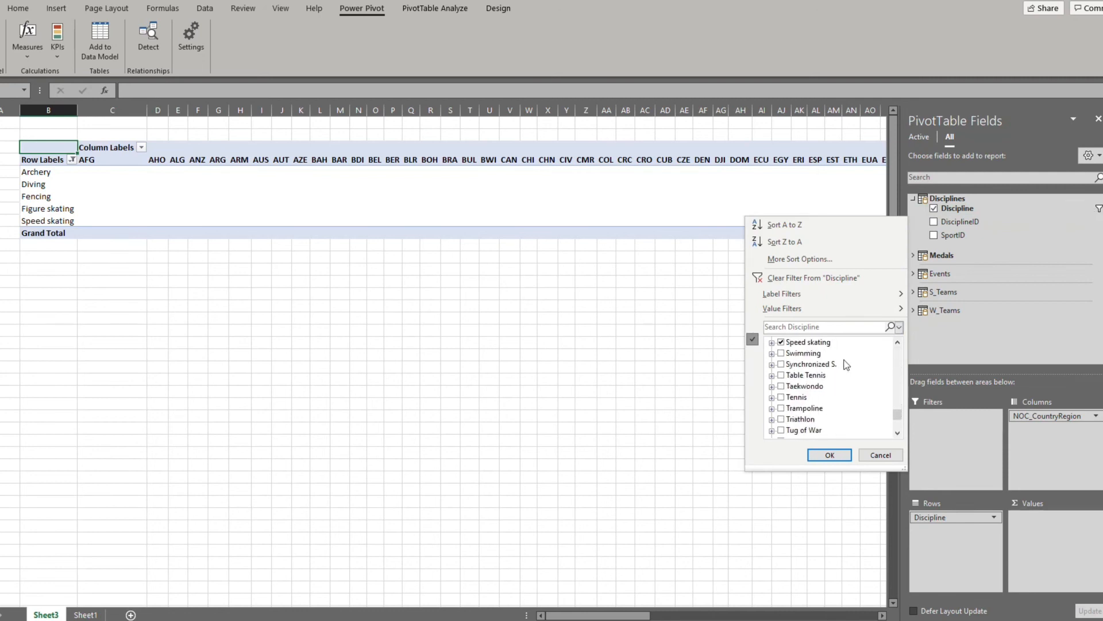
{"action": "left_click", "coordinate": [880, 455]}
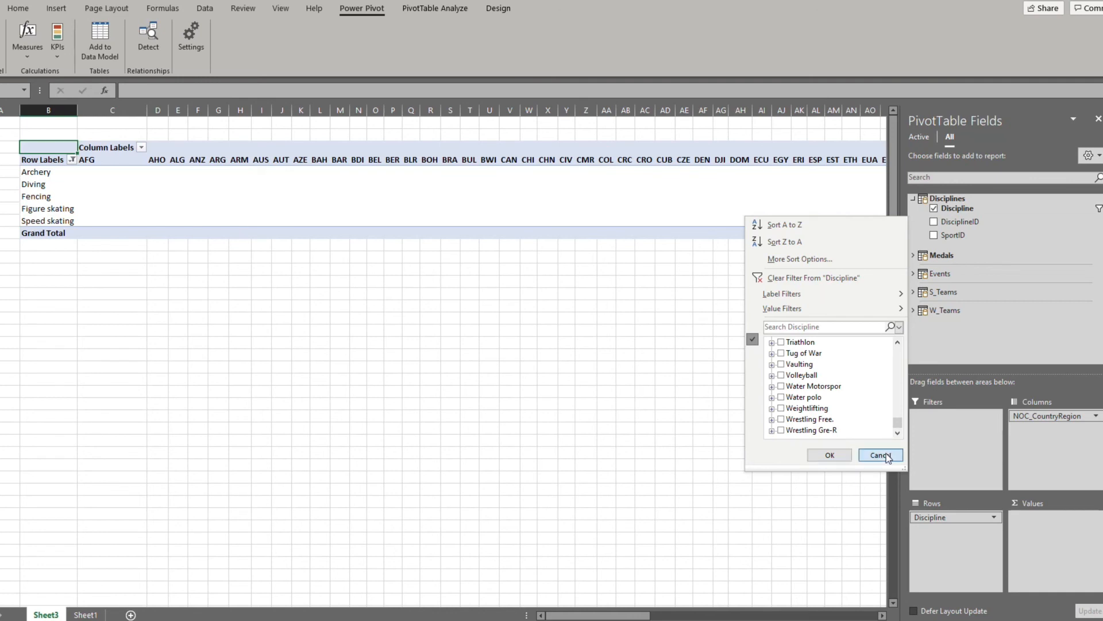
Collapse the Disciplines table and add Medal from the Medals table as the PivotTable's value field.
{"action": "left_click", "coordinate": [913, 199]}
{"action": "left_click", "coordinate": [913, 217]}
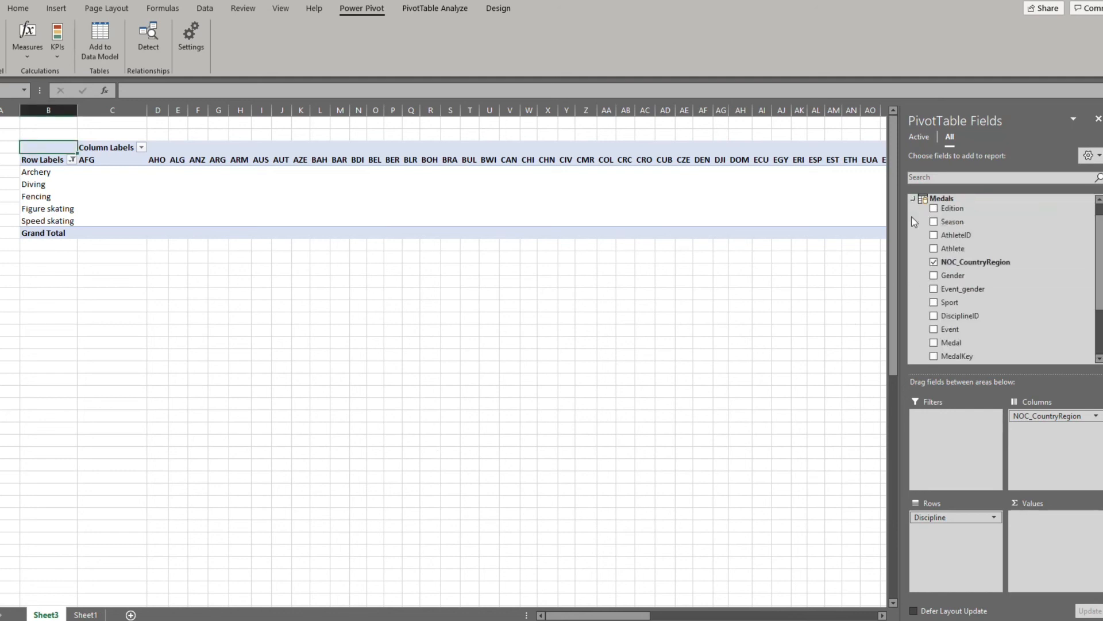
{"action": "scroll", "coordinate": [977, 252], "scroll_direction": "down", "scroll_amount": 1}
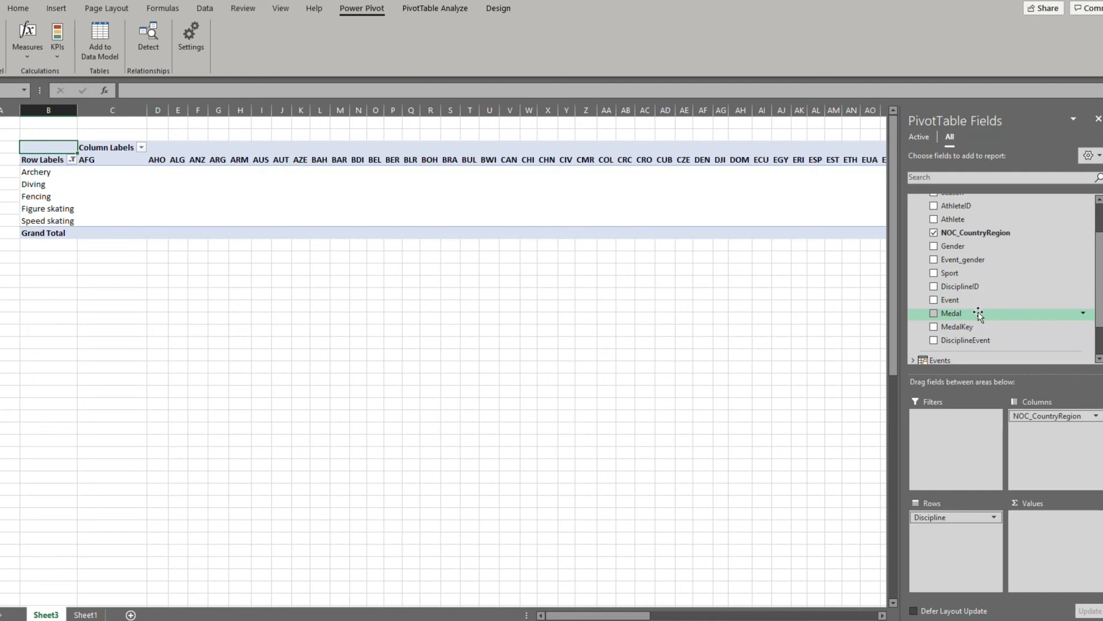
{"action": "left_click_drag", "start_coordinate": [978, 315], "coordinate": [1033, 535]}
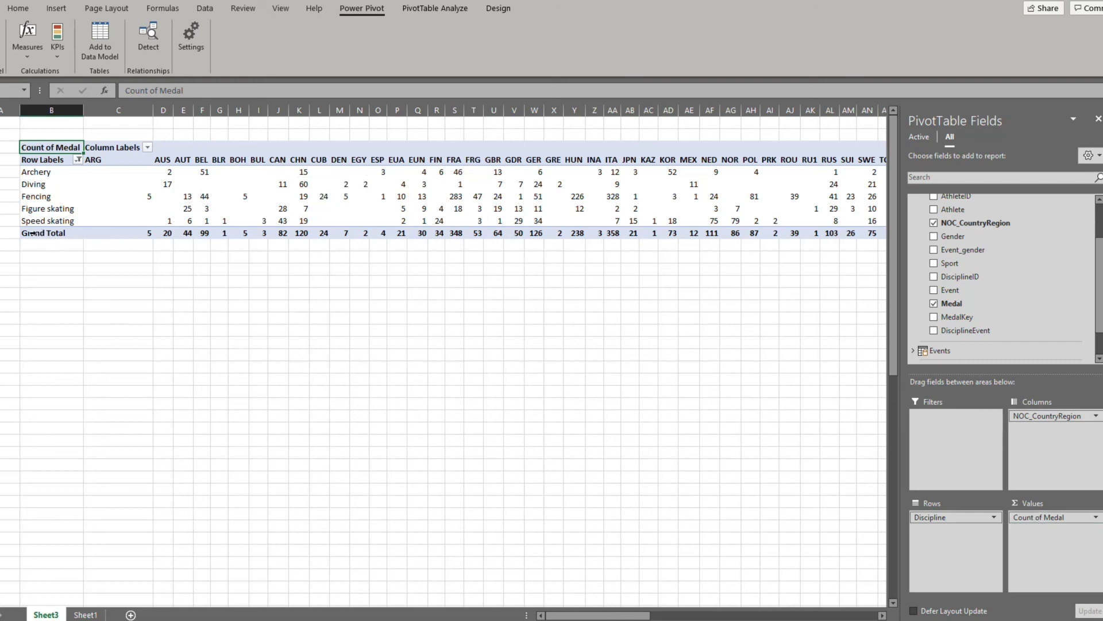
Examine the Grand Total row and the AUS column's medal counts for each discipline.
{"action": "left_click", "coordinate": [0, 233]}
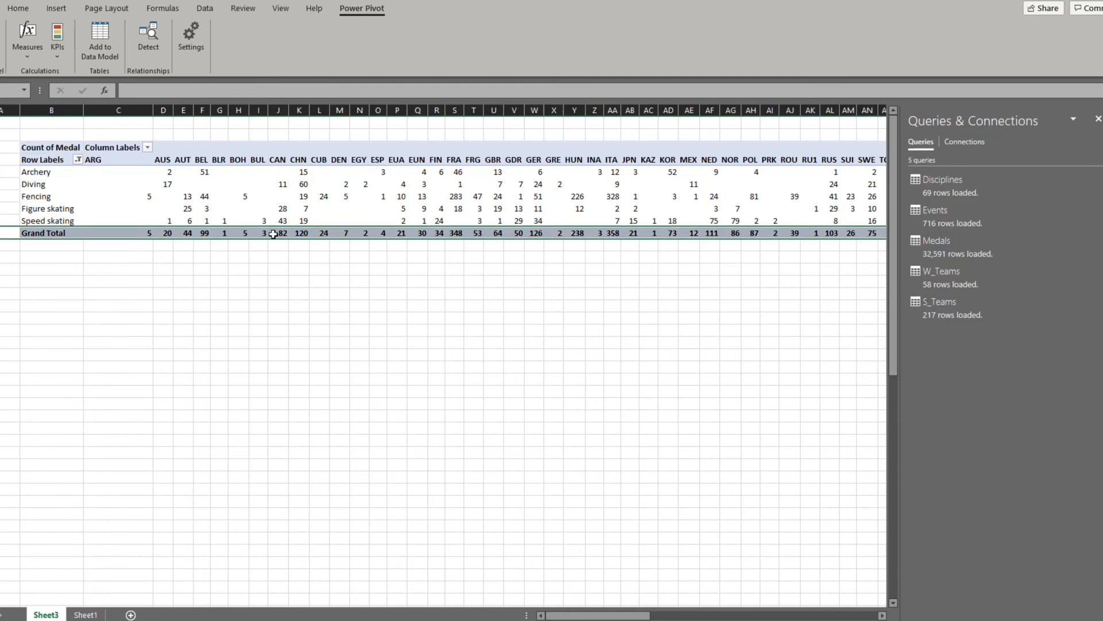
{"action": "left_click", "coordinate": [166, 160]}
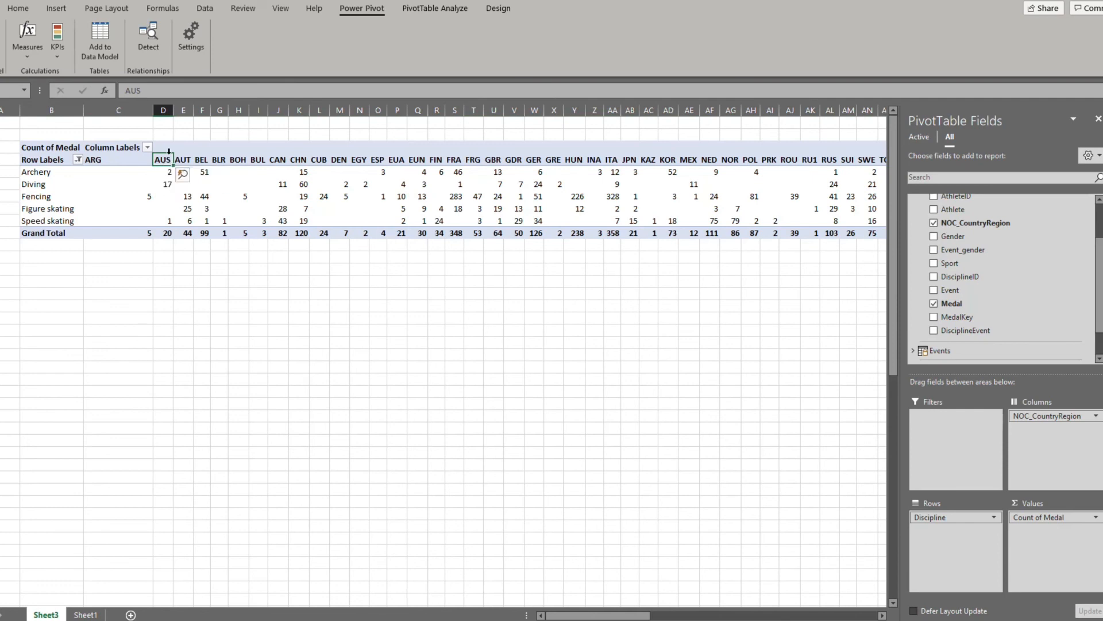
{"action": "left_click", "coordinate": [162, 184]}
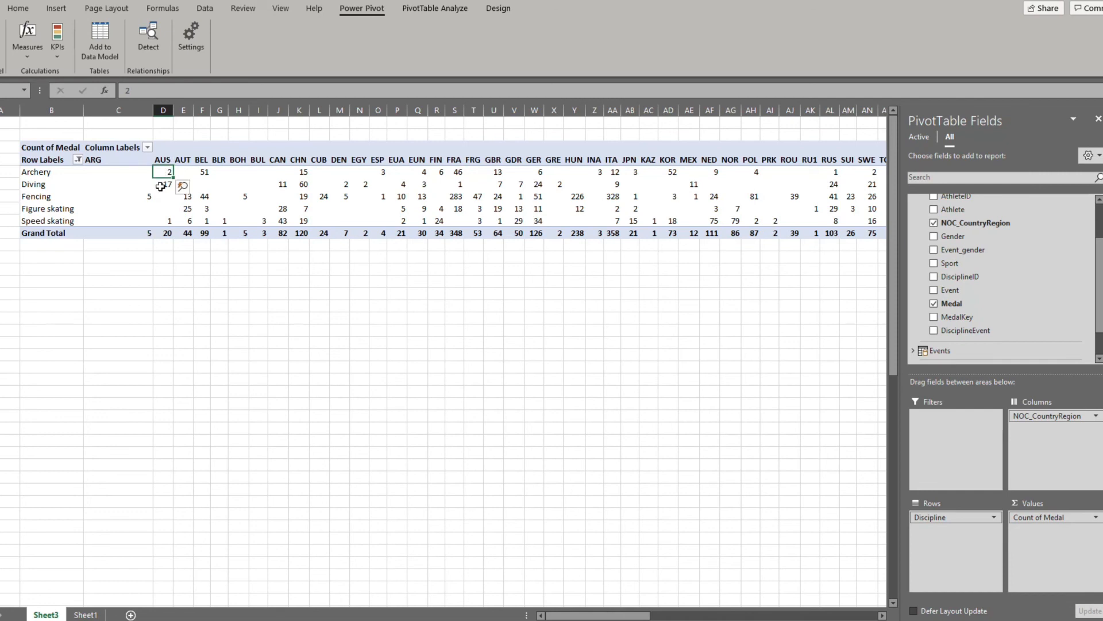
{"action": "left_click", "coordinate": [165, 222]}
{"action": "left_click", "coordinate": [166, 234]}
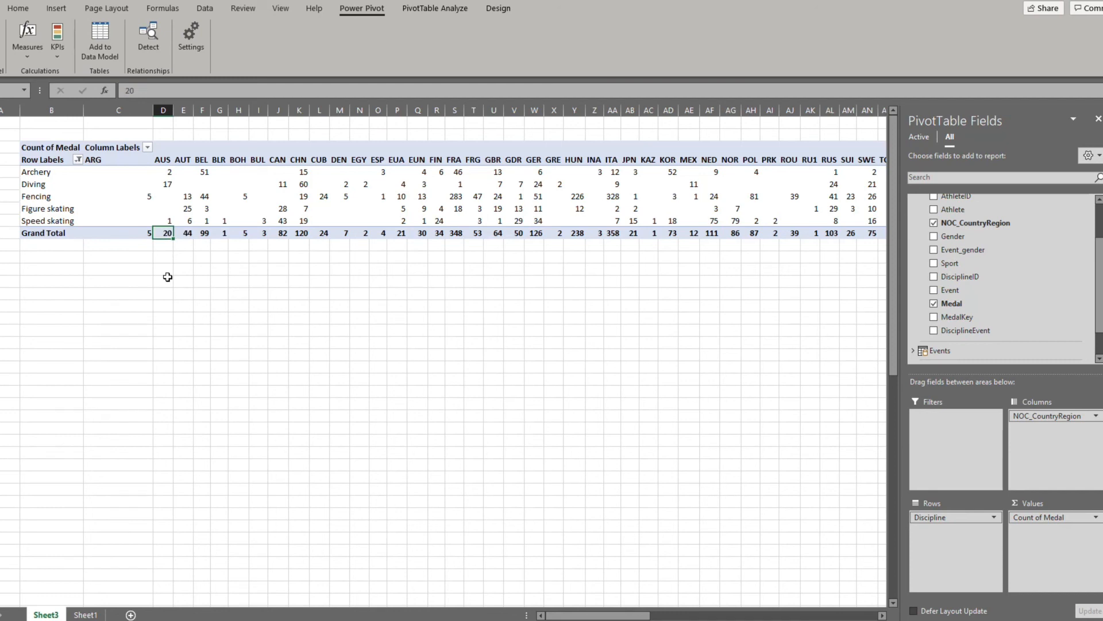
{"action": "left_click", "coordinate": [164, 110]}
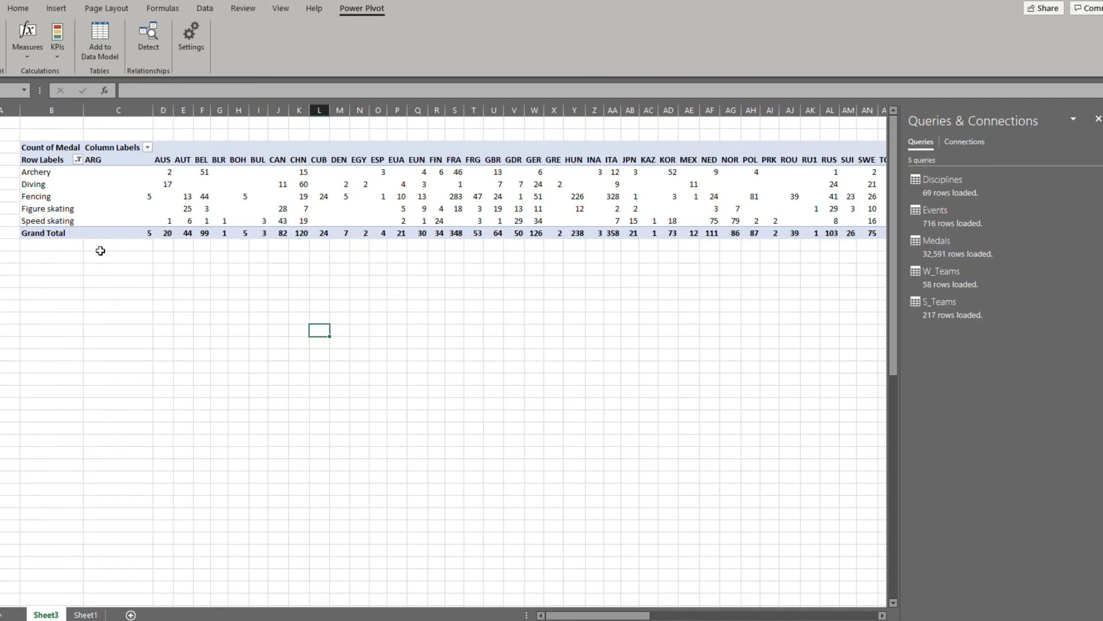
{"action": "left_click", "coordinate": [148, 148]}
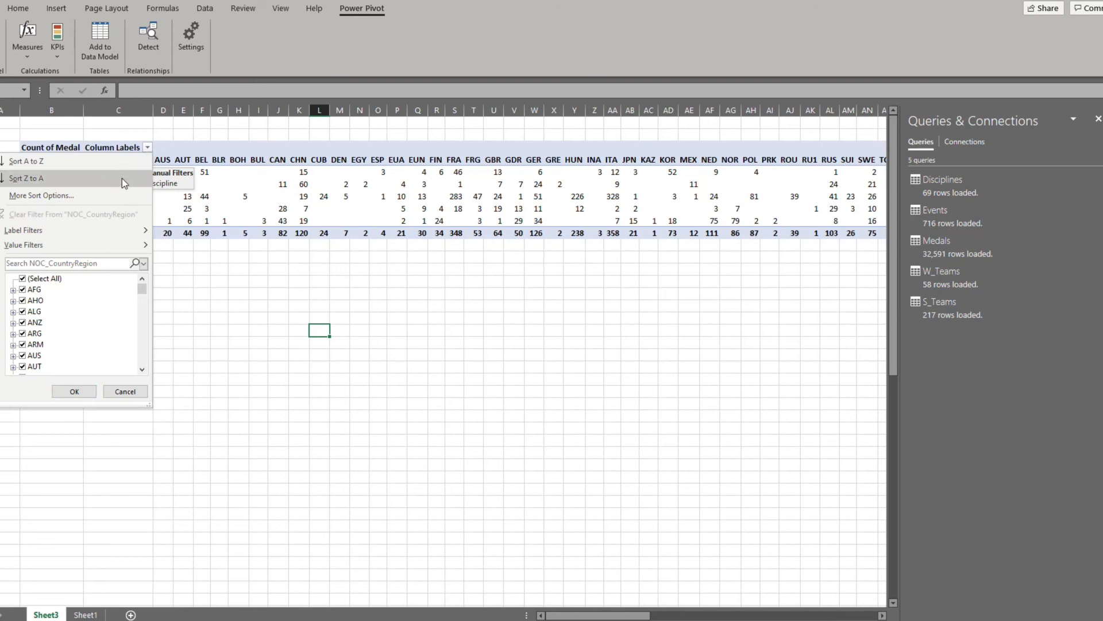
{"action": "left_click", "coordinate": [341, 269]}
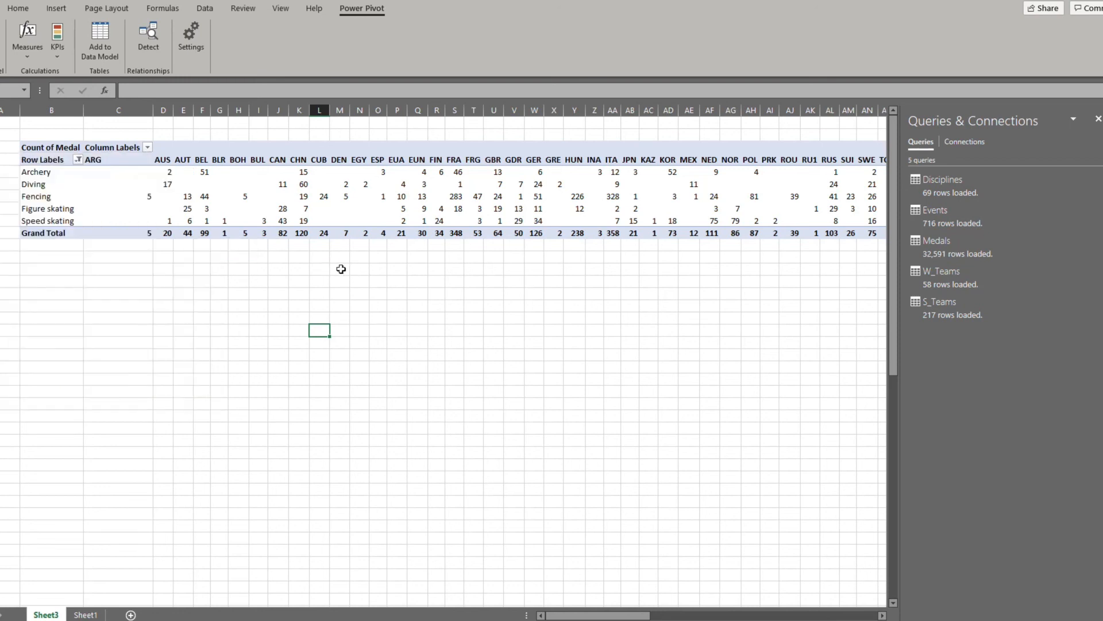
{"action": "left_click_drag", "start_coordinate": [161, 107], "coordinate": [364, 144]}
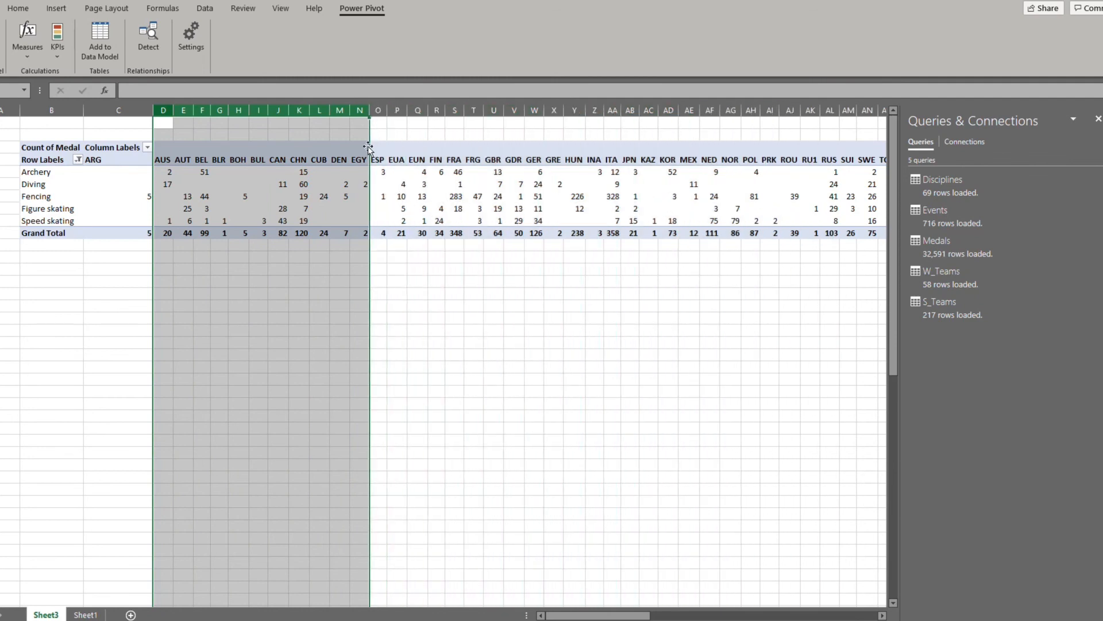
{"action": "left_click", "coordinate": [399, 270]}
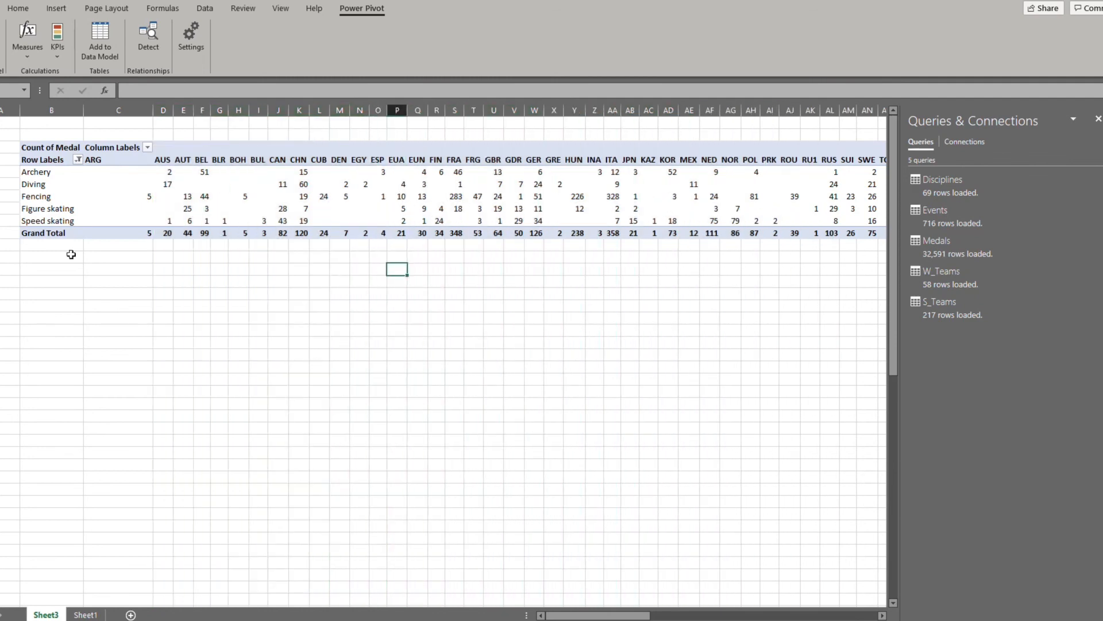
Apply a value filter to the NOC_CountryRegion column labels, showing only countries whose Count of Medal is greater than 90.
{"action": "left_click", "coordinate": [149, 148]}
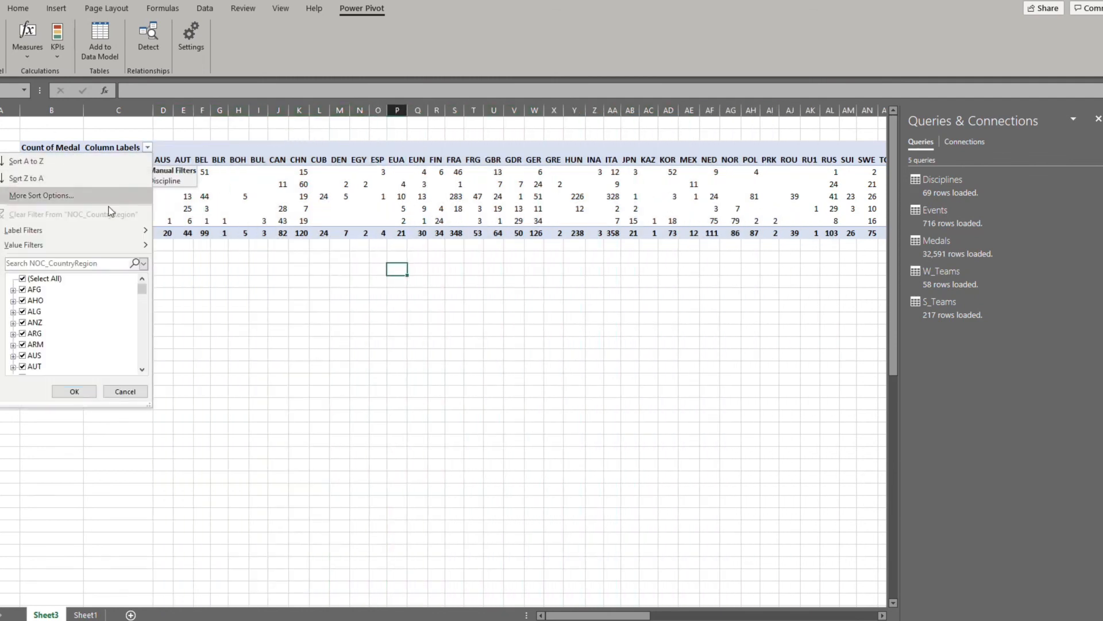
{"action": "mouse_move", "coordinate": [151, 246]}
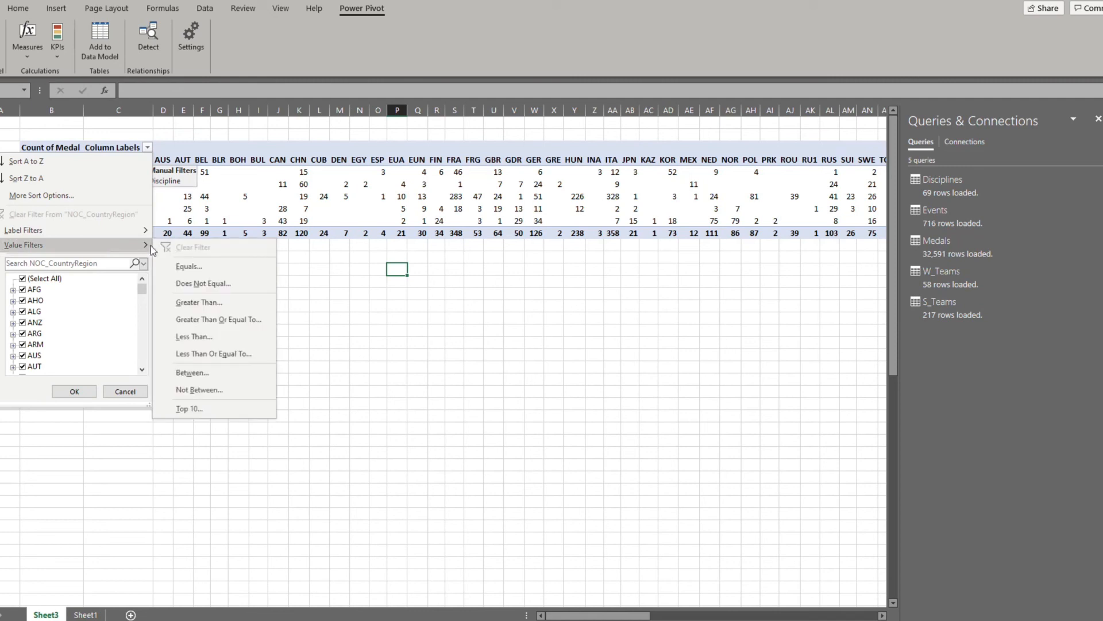
{"action": "left_click", "coordinate": [234, 303]}
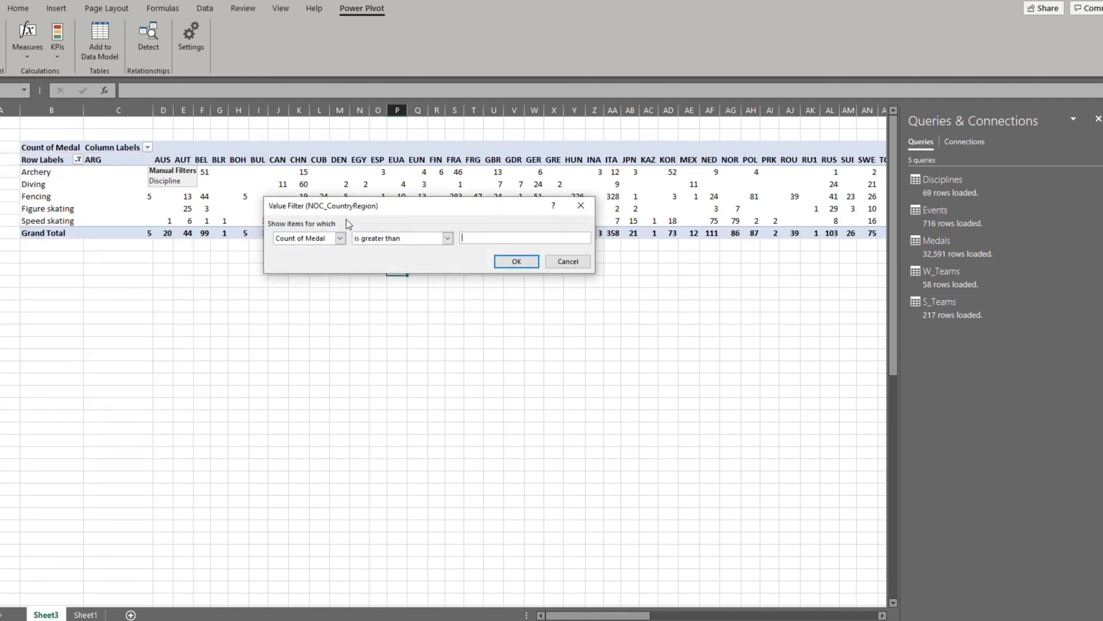
{"action": "left_click_drag", "start_coordinate": [383, 207], "coordinate": [386, 277]}
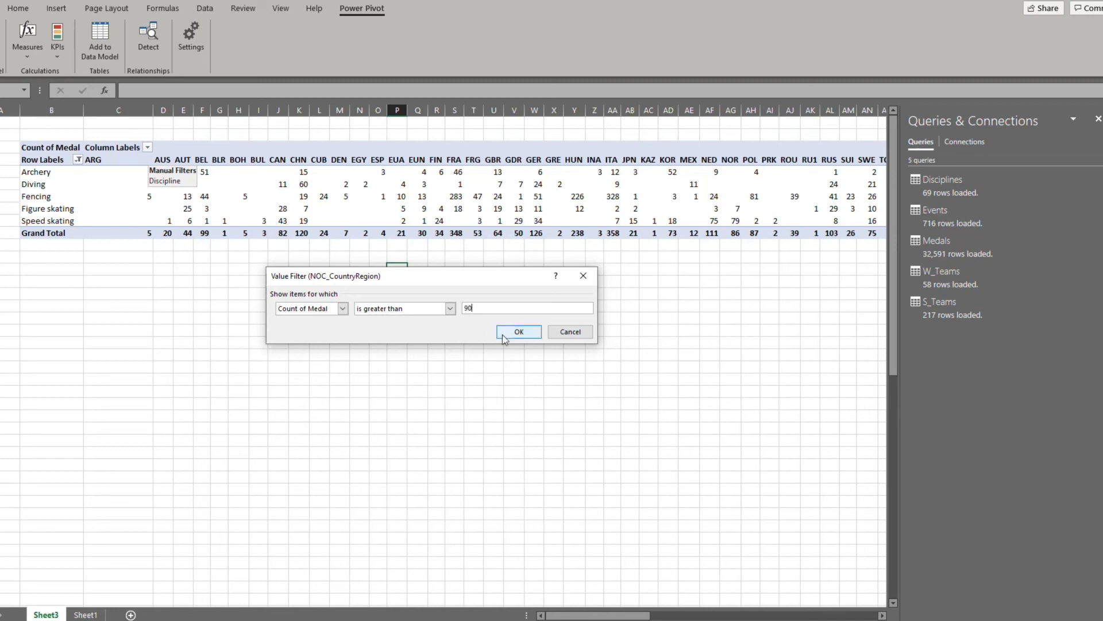
{"action": "left_click", "coordinate": [517, 332]}
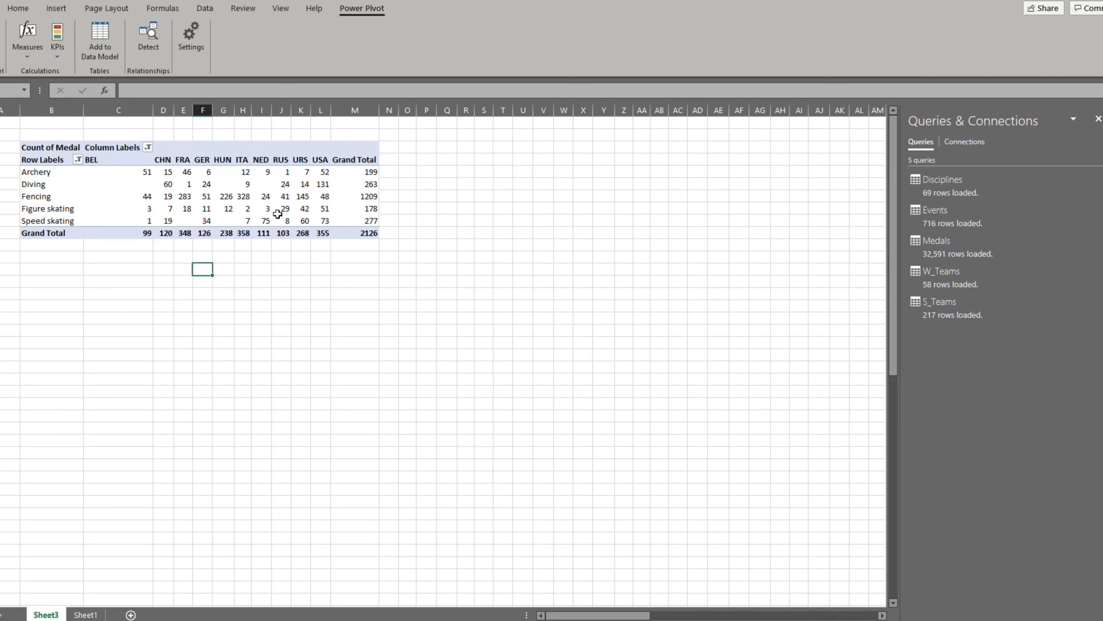
Examine the filtered PivotTable's discipline rows and the Grand Total row across the countries.
{"action": "mouse_move", "coordinate": [278, 214]}
{"action": "left_click", "coordinate": [180, 281]}
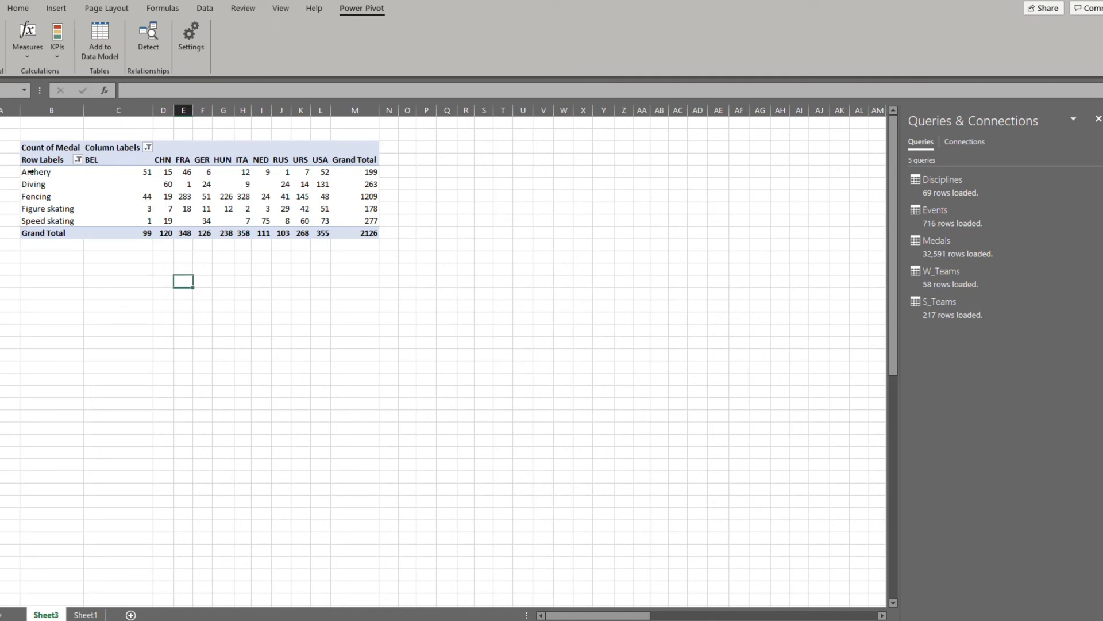
{"action": "left_click", "coordinate": [1, 172]}
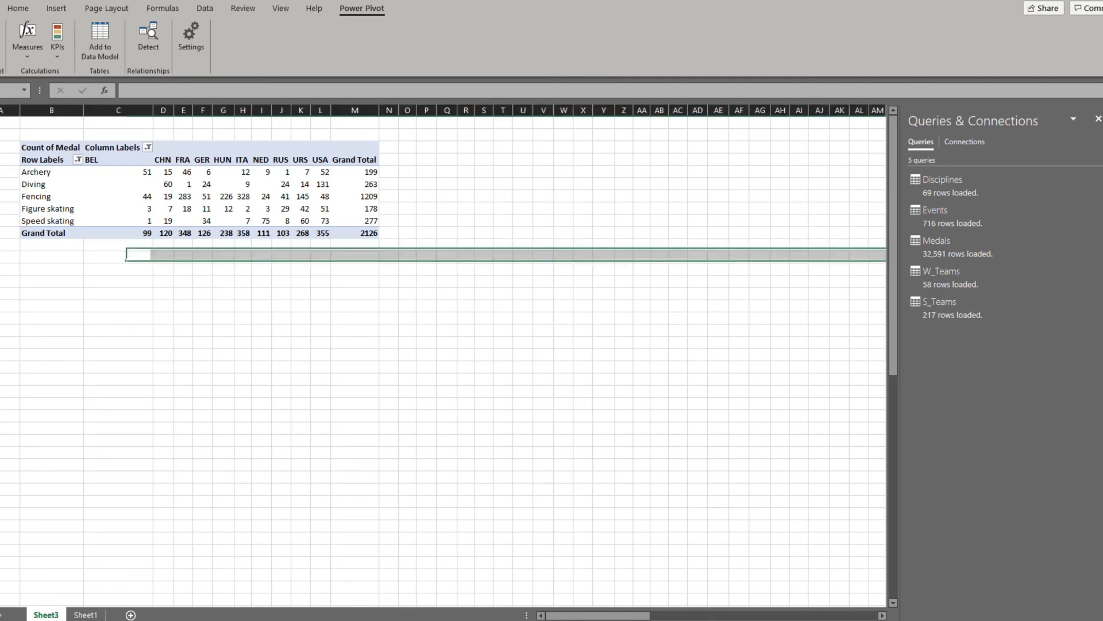
{"action": "left_click", "coordinate": [1, 184]}
{"action": "left_click", "coordinate": [2, 196]}
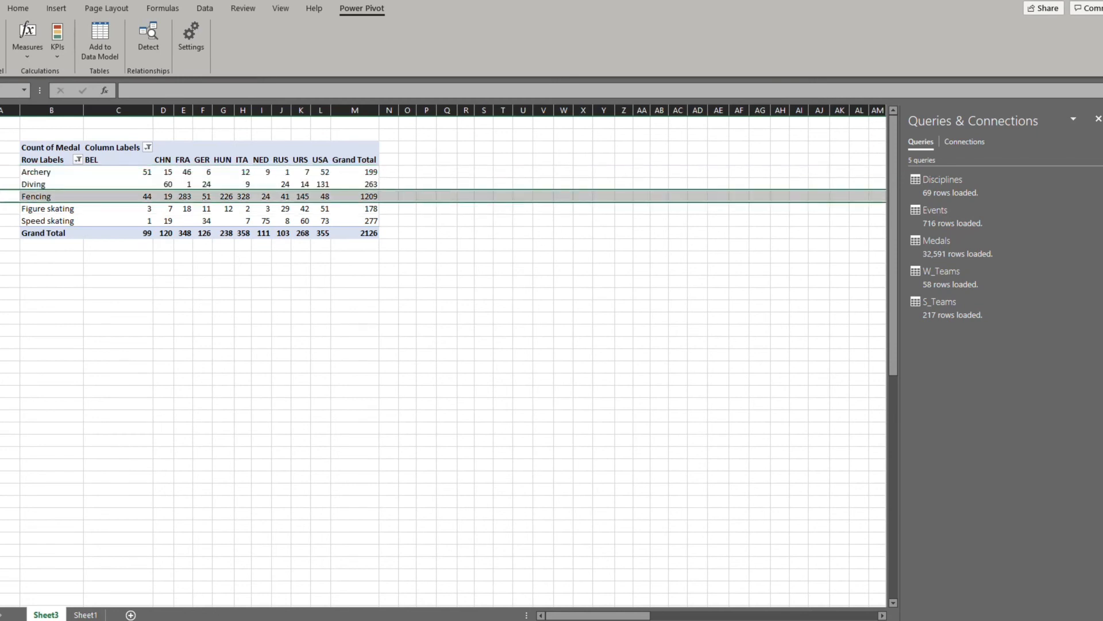
{"action": "left_click", "coordinate": [1, 220]}
{"action": "left_click", "coordinate": [1, 233]}
{"action": "left_click", "coordinate": [1, 245]}
{"action": "left_click", "coordinate": [150, 233]}
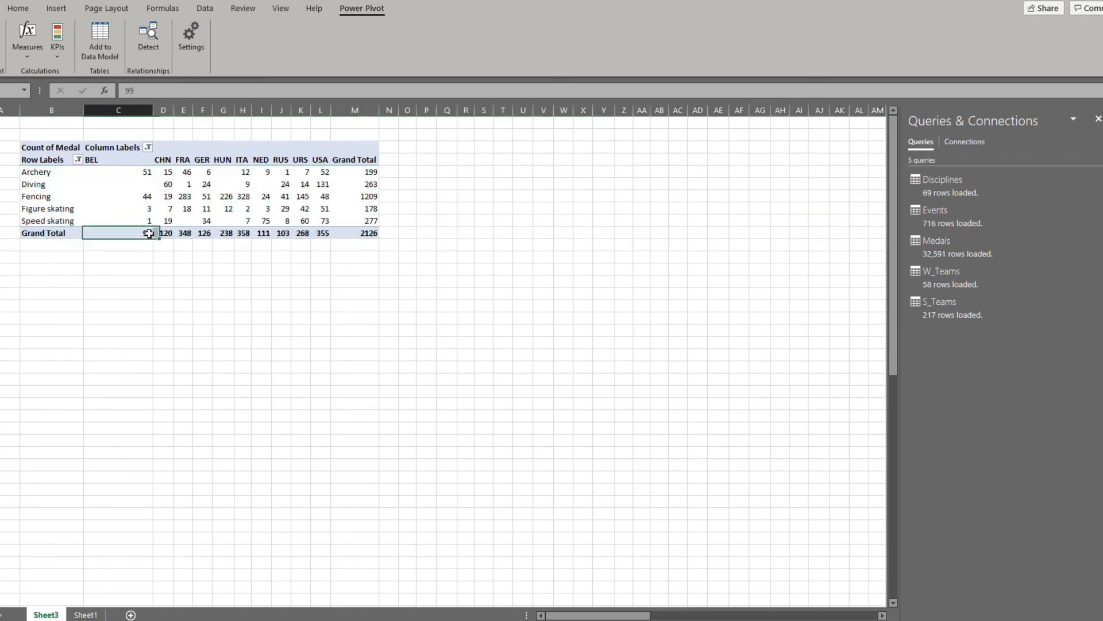
{"action": "left_click_drag", "start_coordinate": [149, 233], "coordinate": [384, 233]}
{"action": "left_click", "coordinate": [326, 265]}
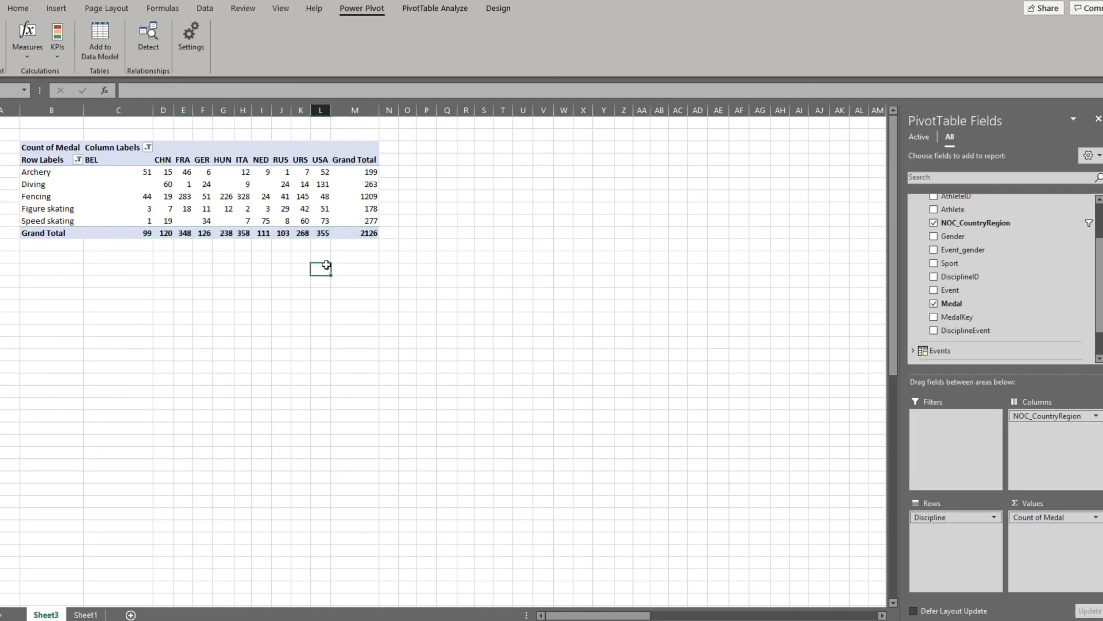